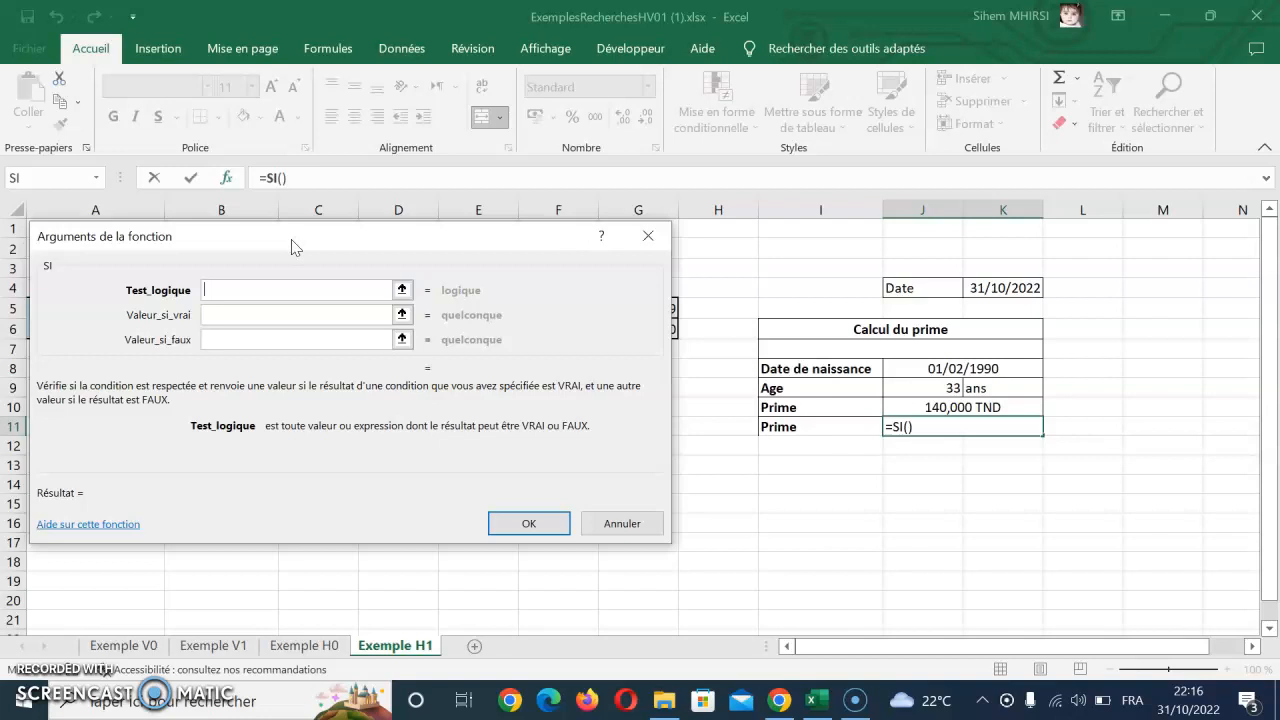
- Move the function arguments dialog clear of the Age/Prime table and the age cell in the Calcul du prime block
drag(293, 246, 832, 362)
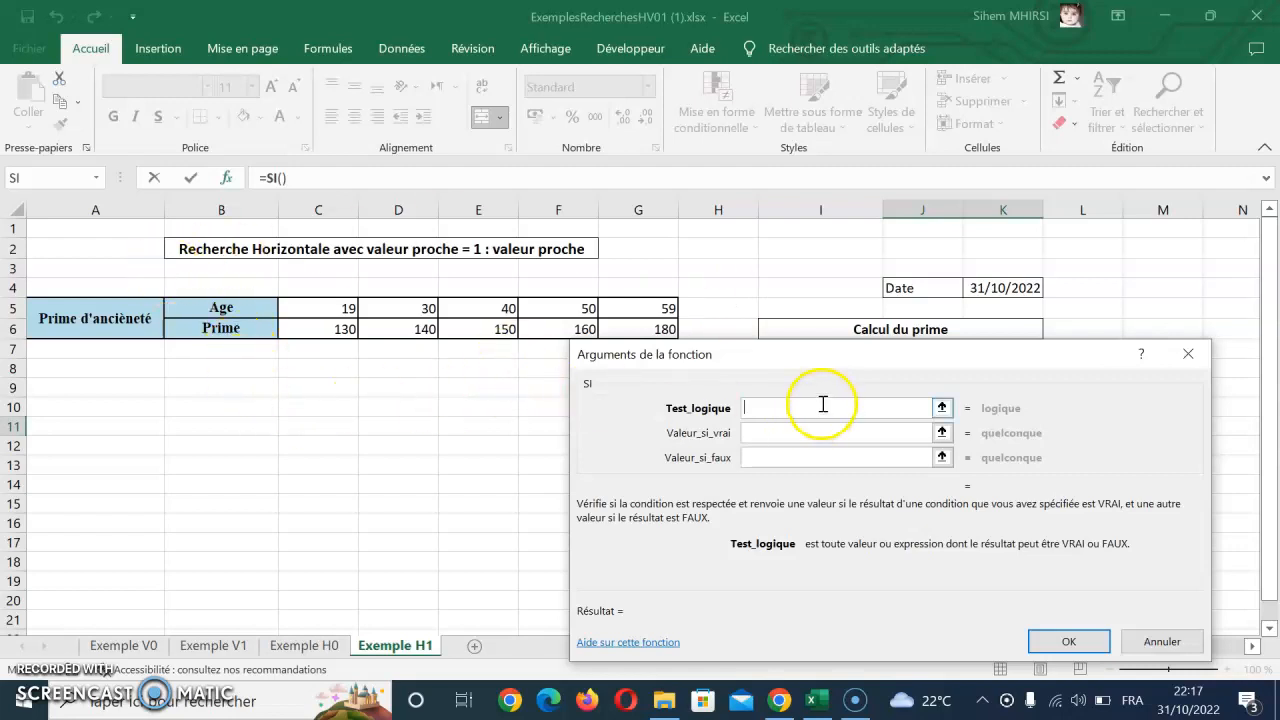
drag(790, 356, 597, 487)
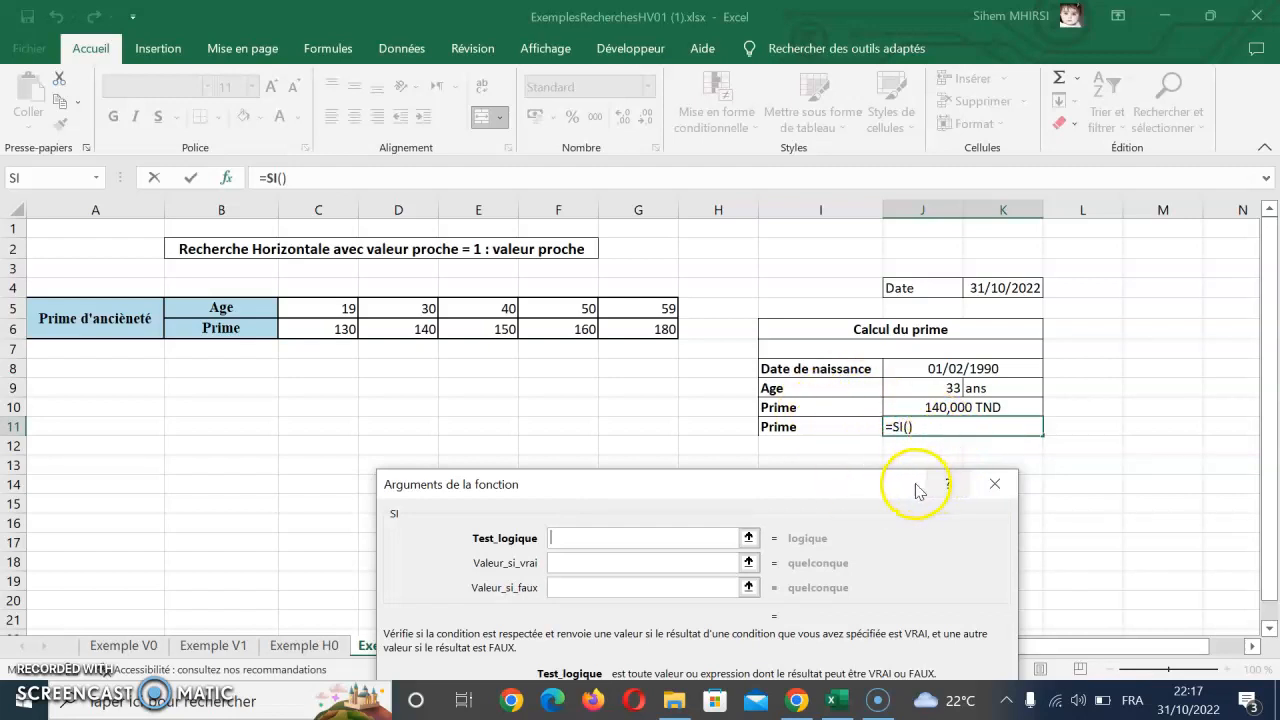
drag(904, 489, 1007, 298)
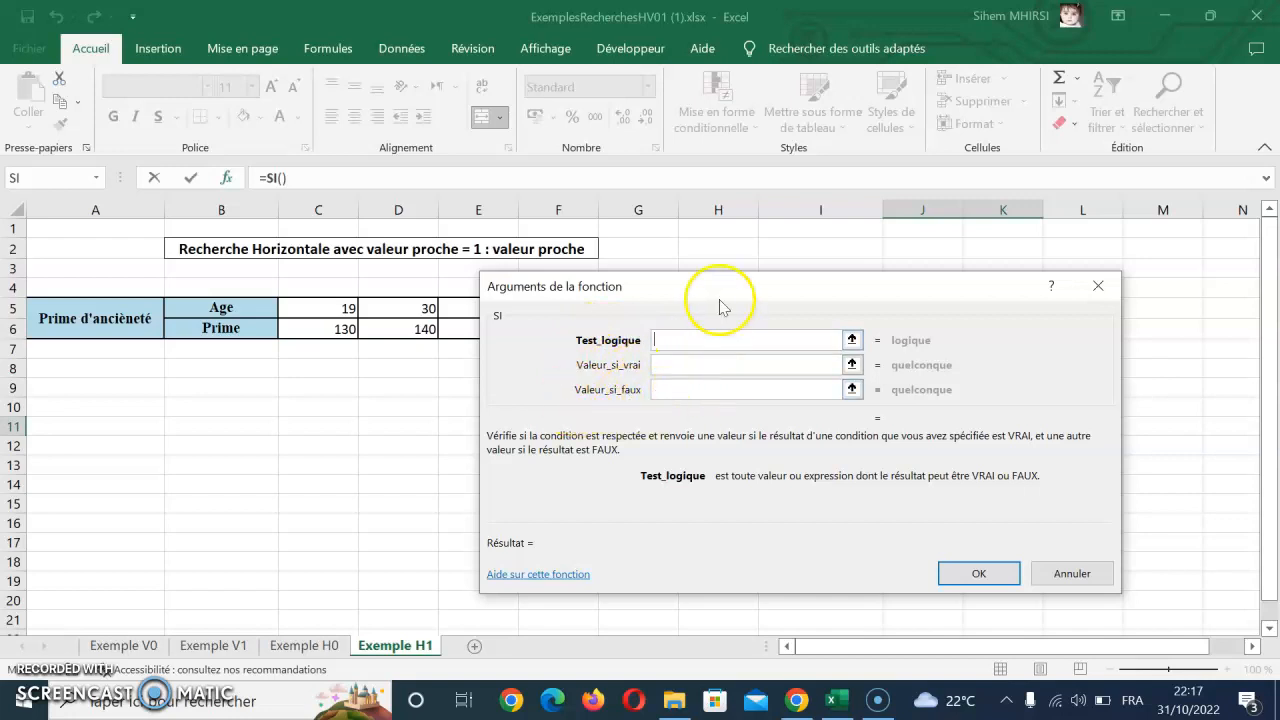
drag(706, 291, 580, 360)
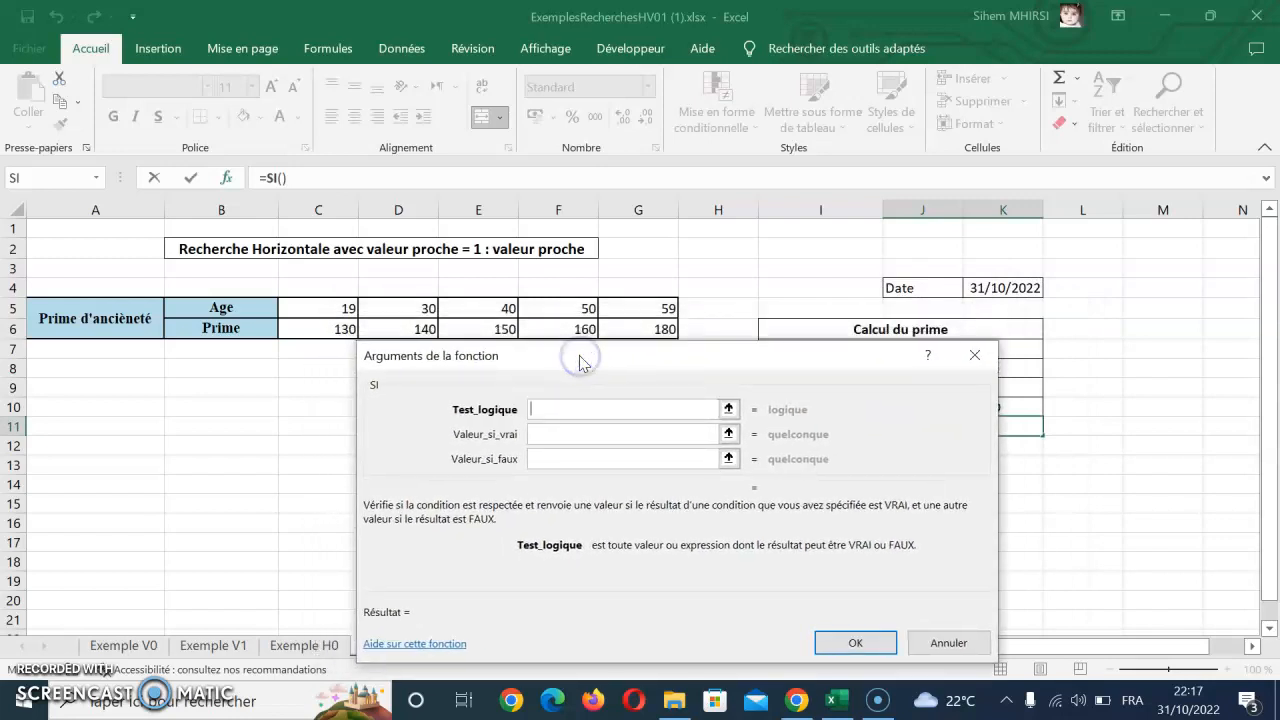
click(559, 436)
click(559, 440)
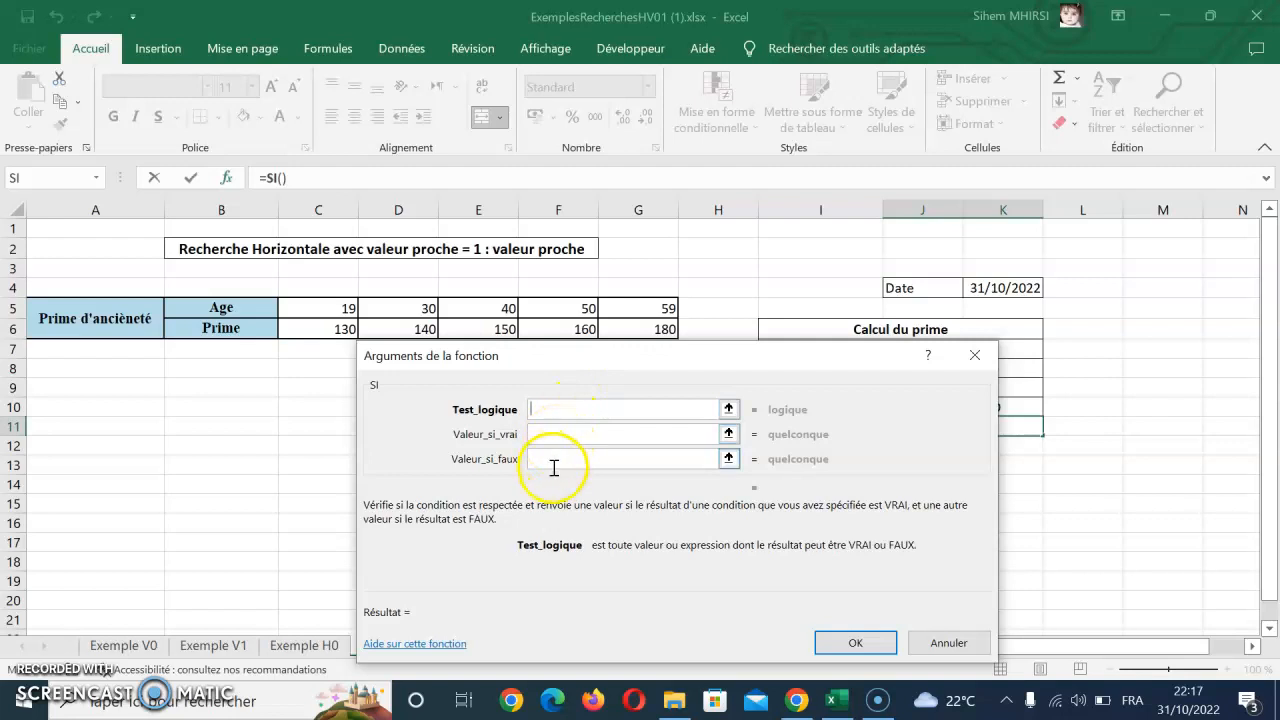
click(552, 462)
click(567, 416)
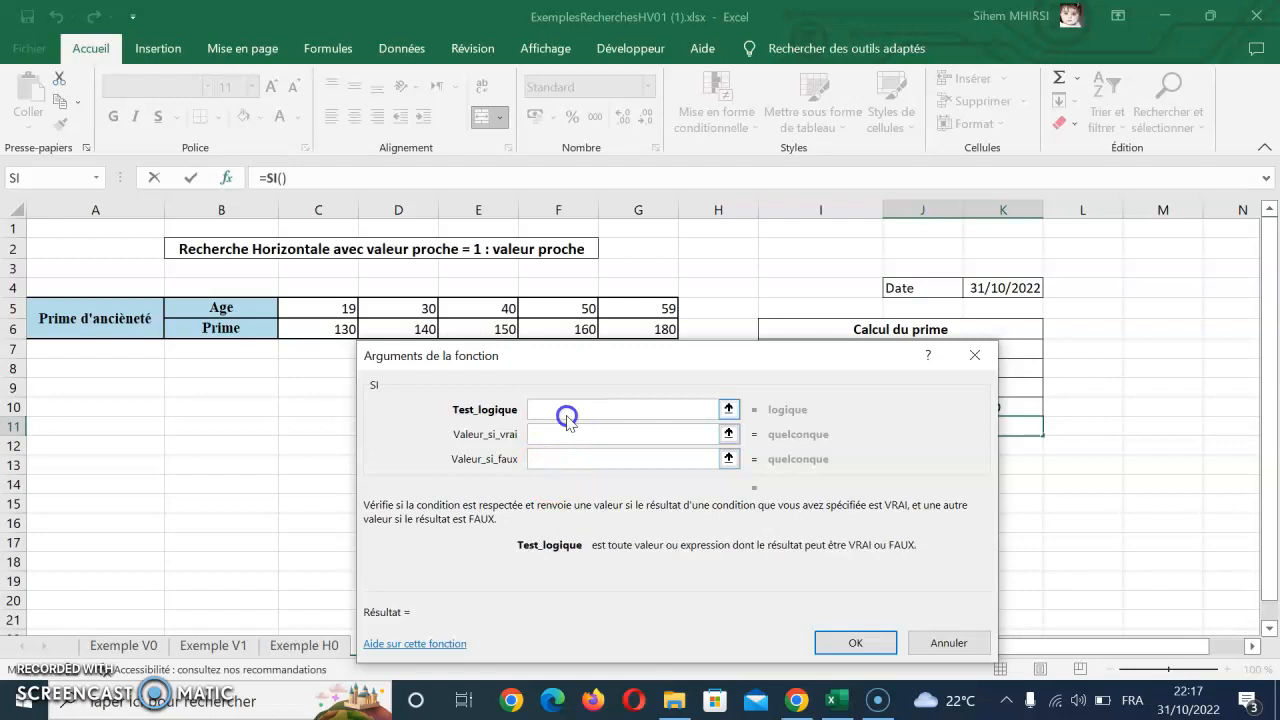
click(617, 362)
drag(617, 362, 408, 400)
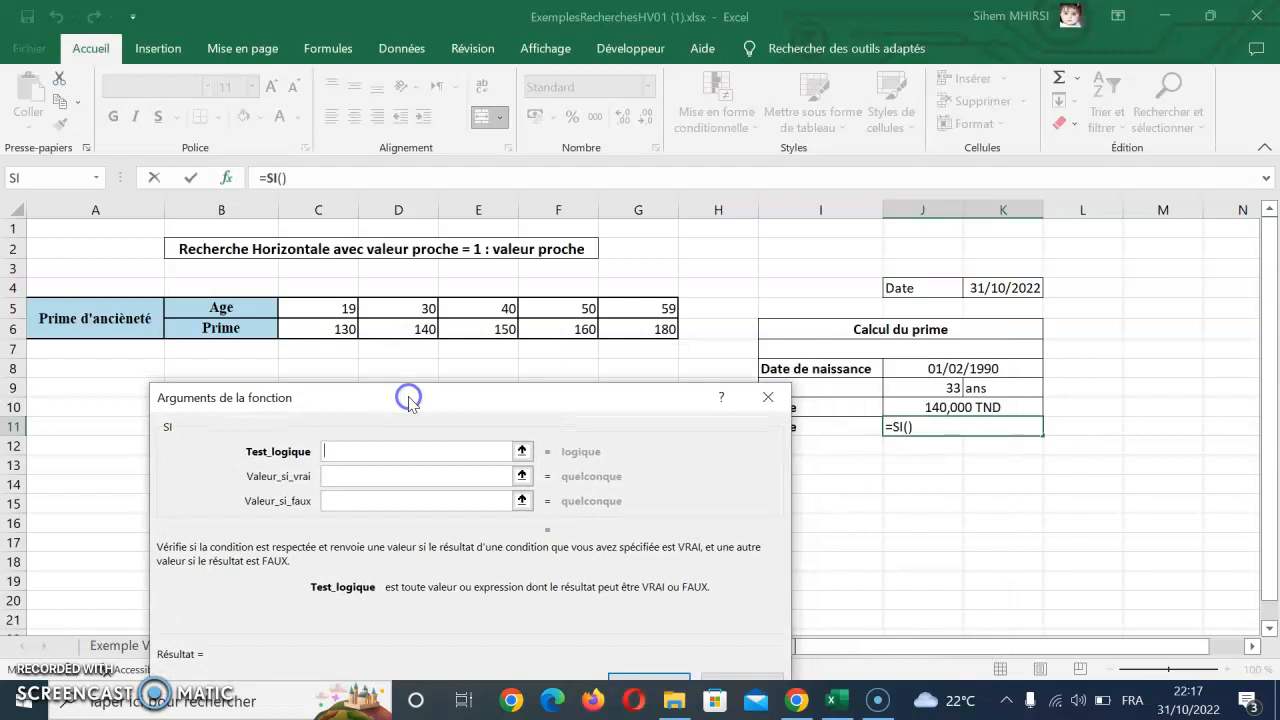
- Set the SI function's logical test in J11 to J9<30 and its value if true to 130
click(915, 388)
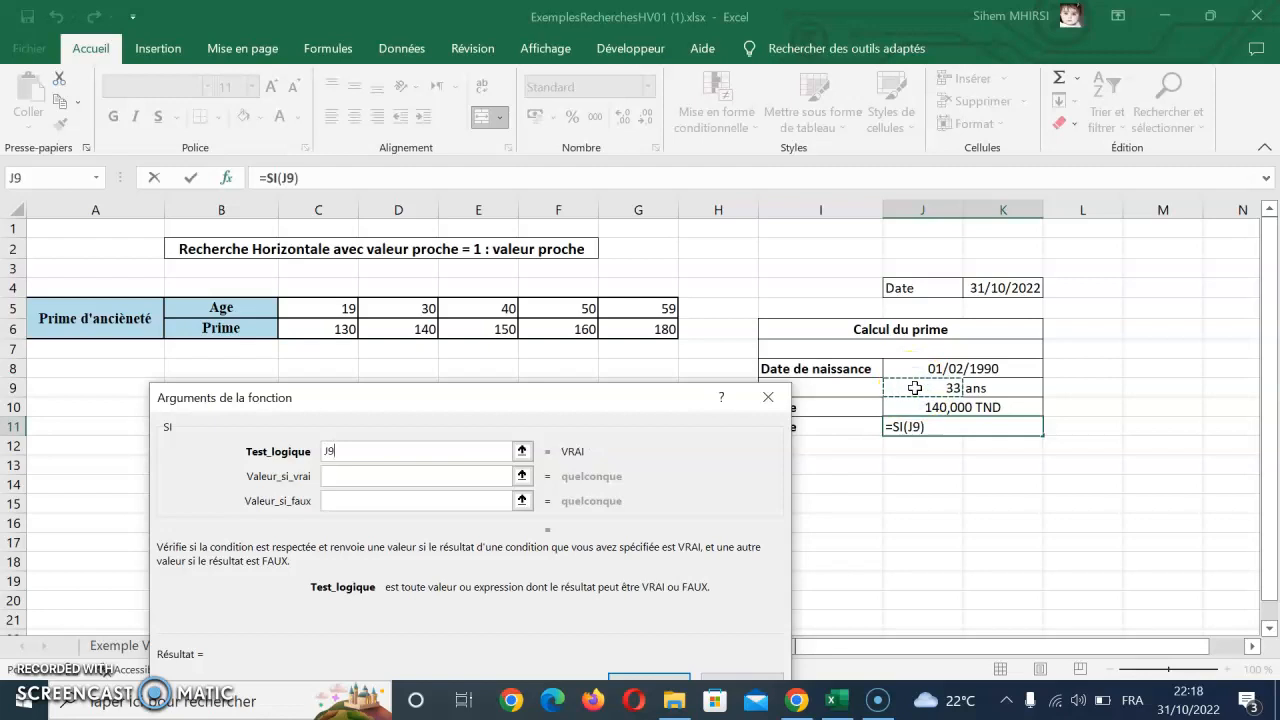
text(<)
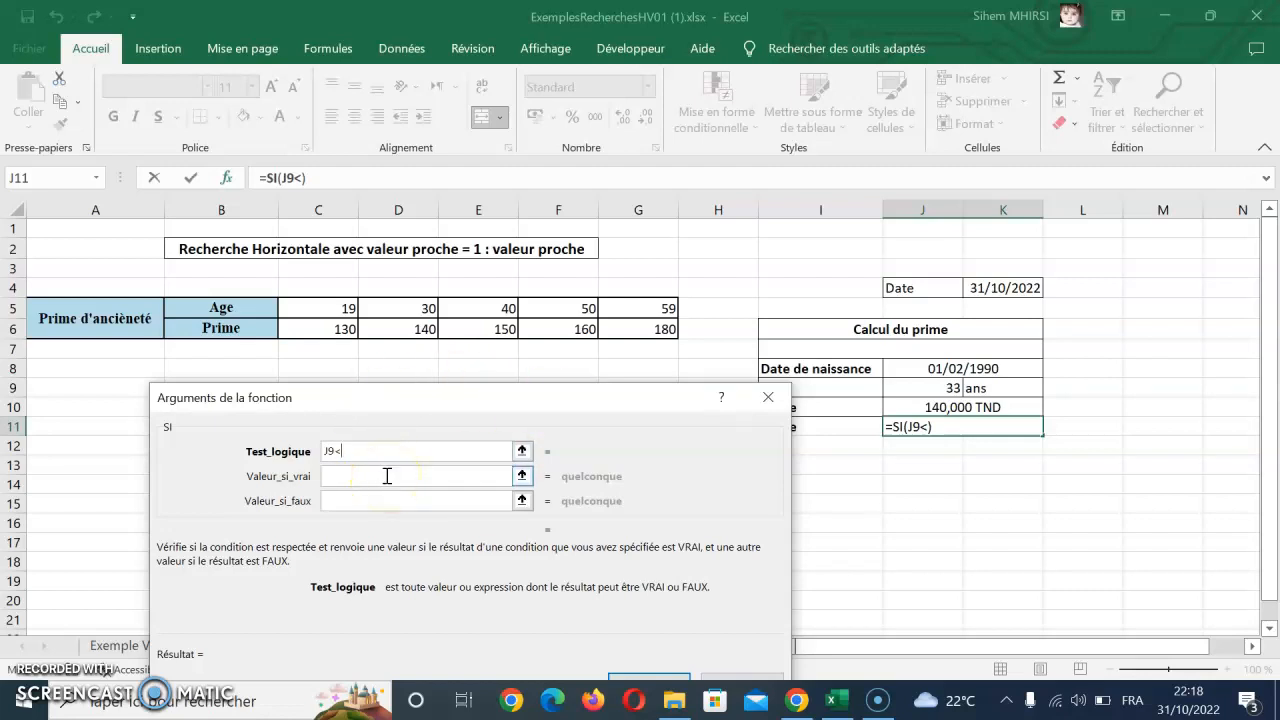
text(30)
text(130)
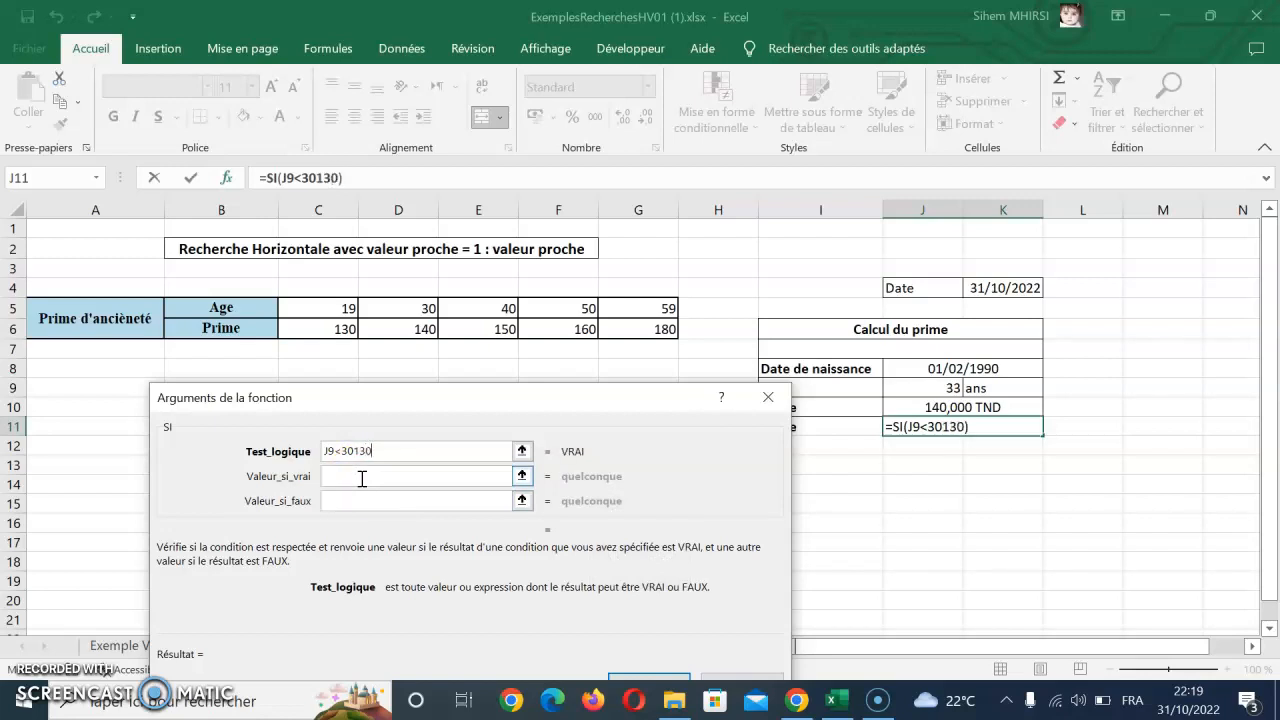
key(BackSpace)
key(BackSpace)
key(BackSpace)
key(BackSpace)
text(0)
click(362, 478)
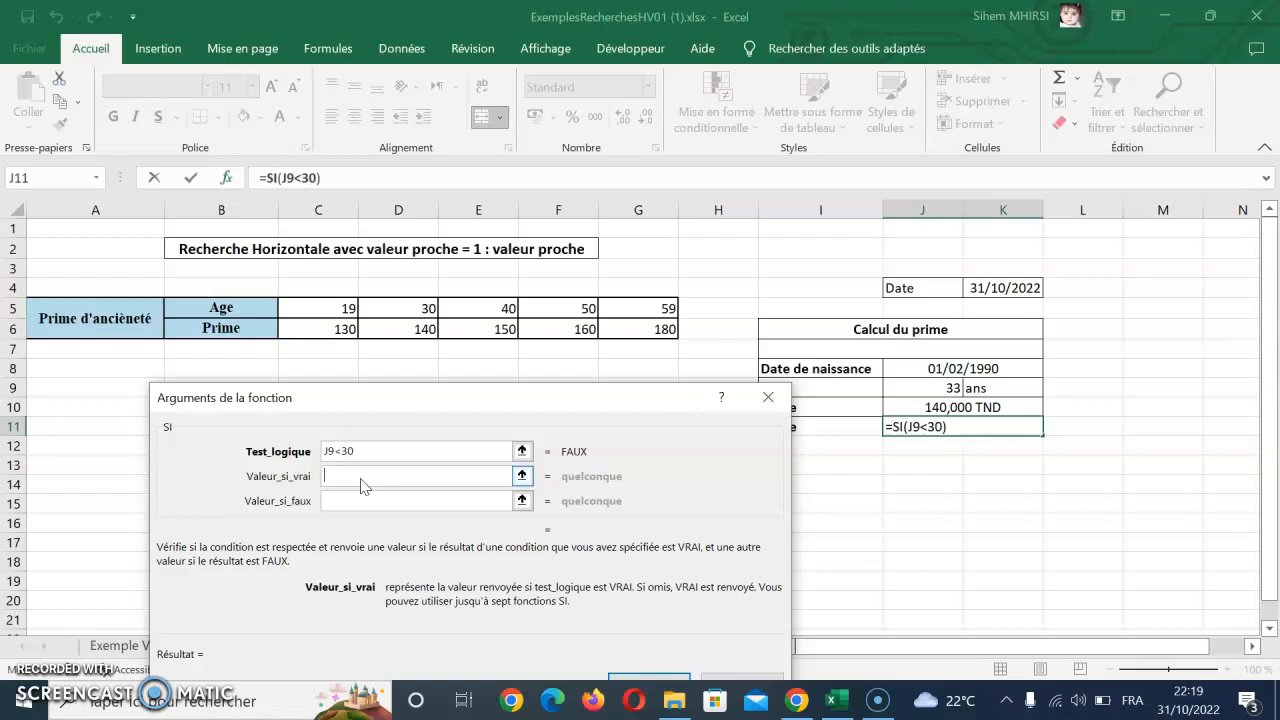
text(130)
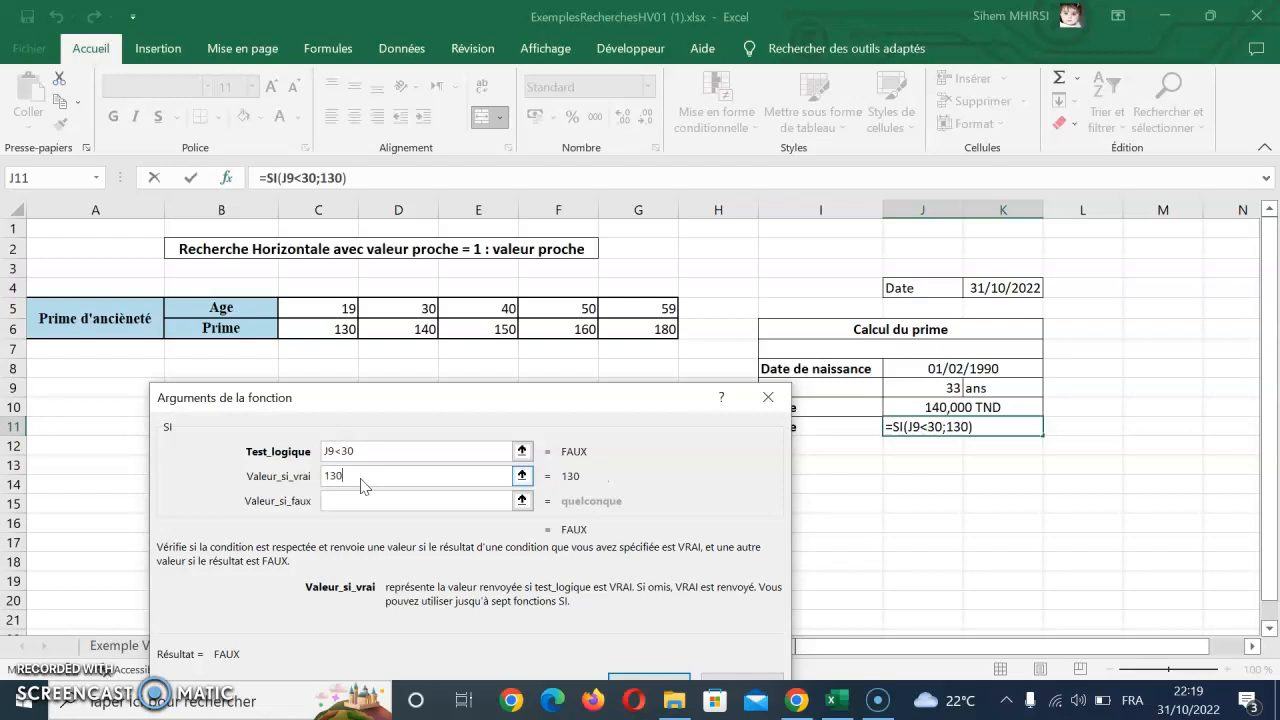
key(Tab)
click(367, 405)
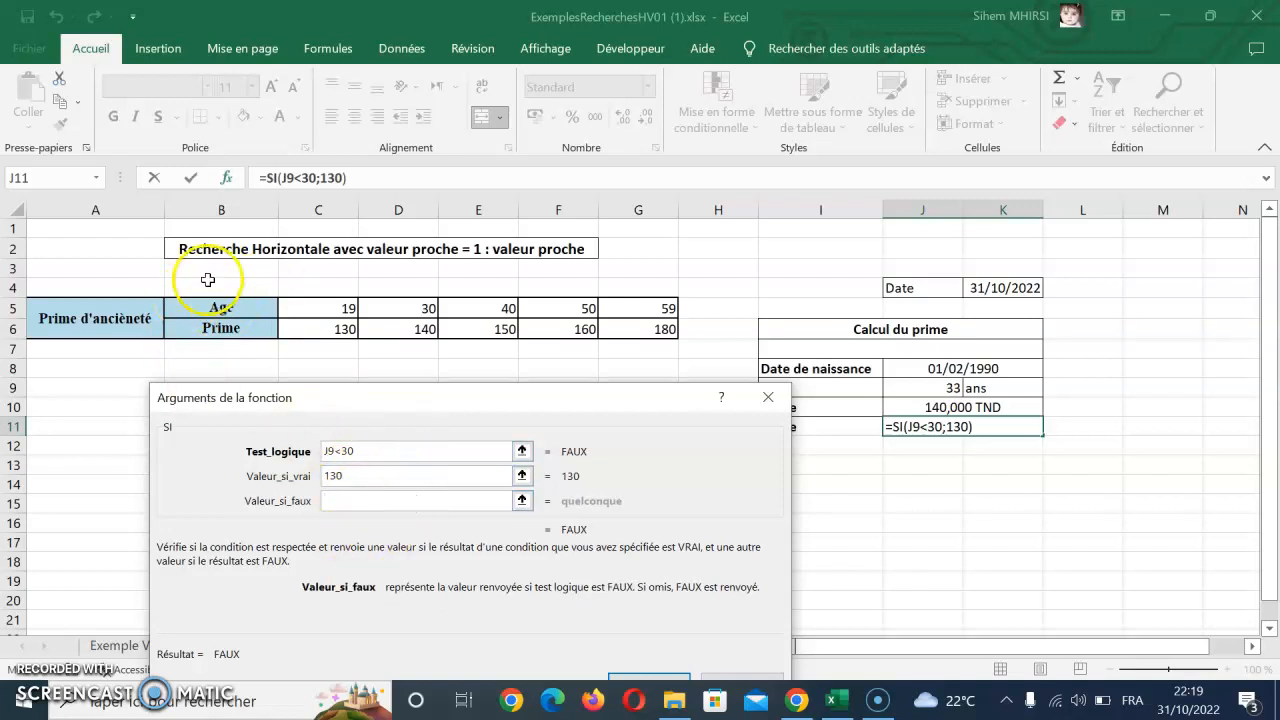
- Nest a second SI as the value if false, with logical test J9<40 and value if true 140
click(351, 505)
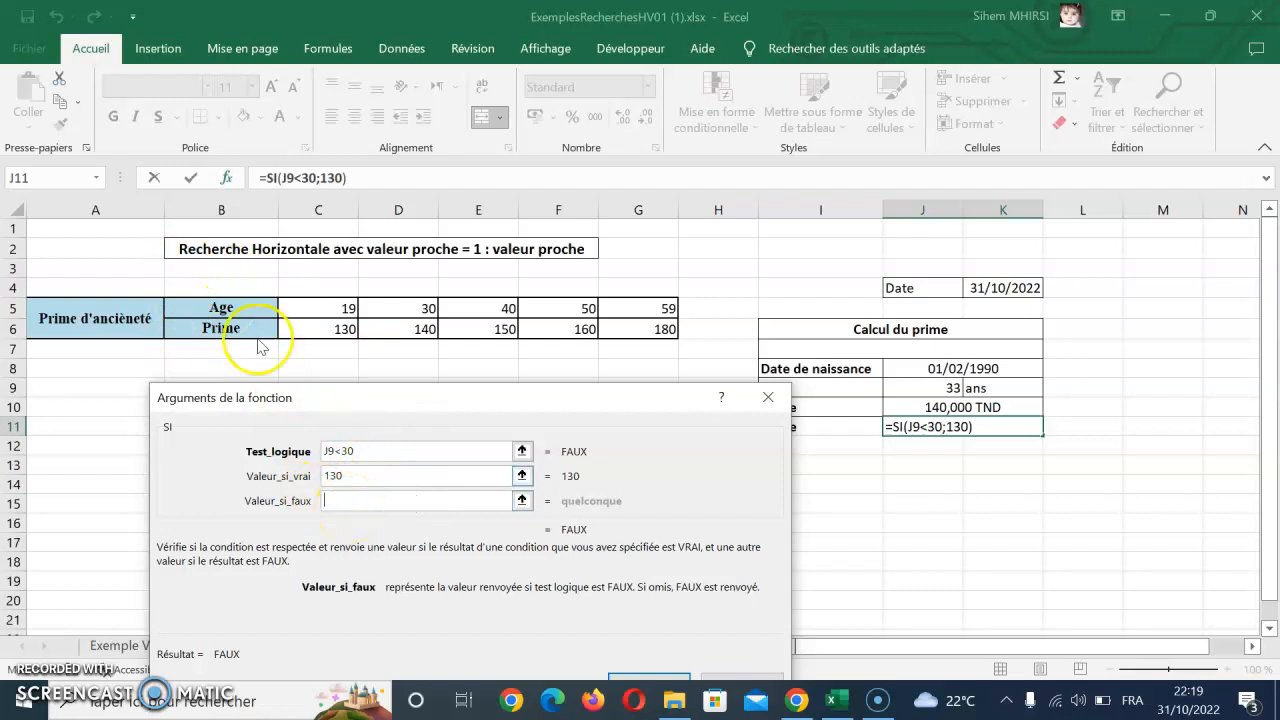
click(69, 184)
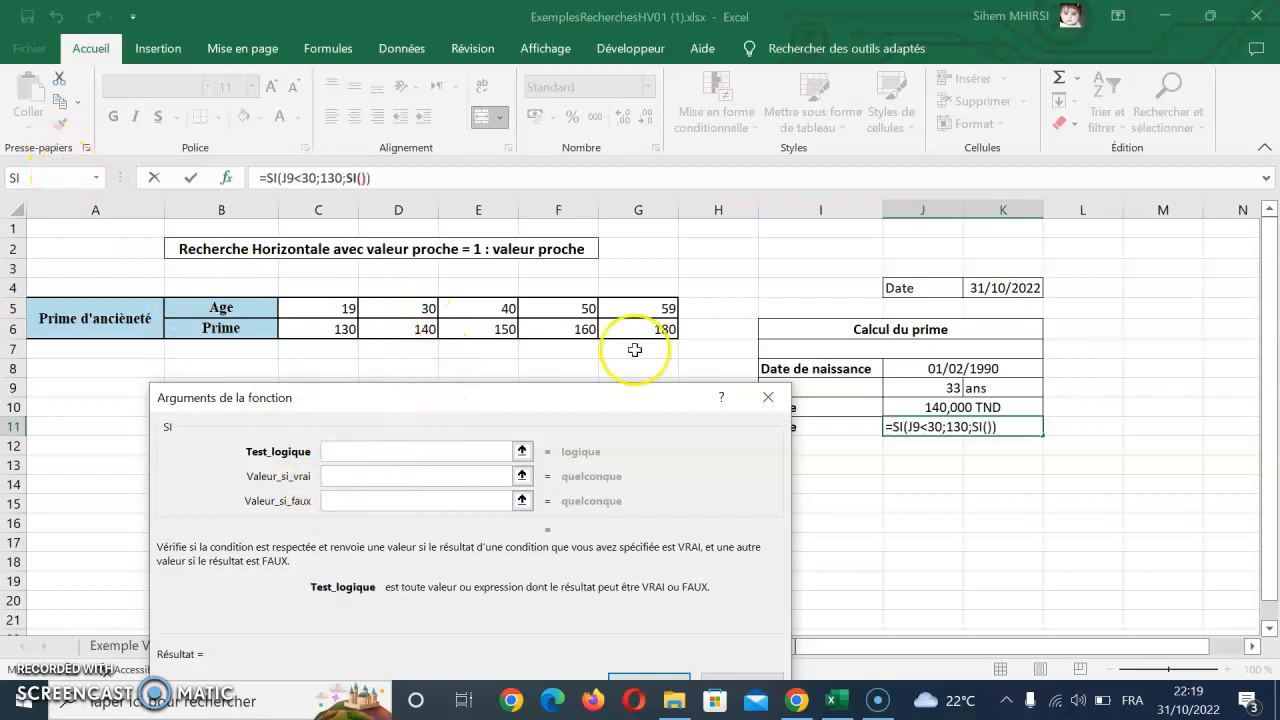
click(926, 385)
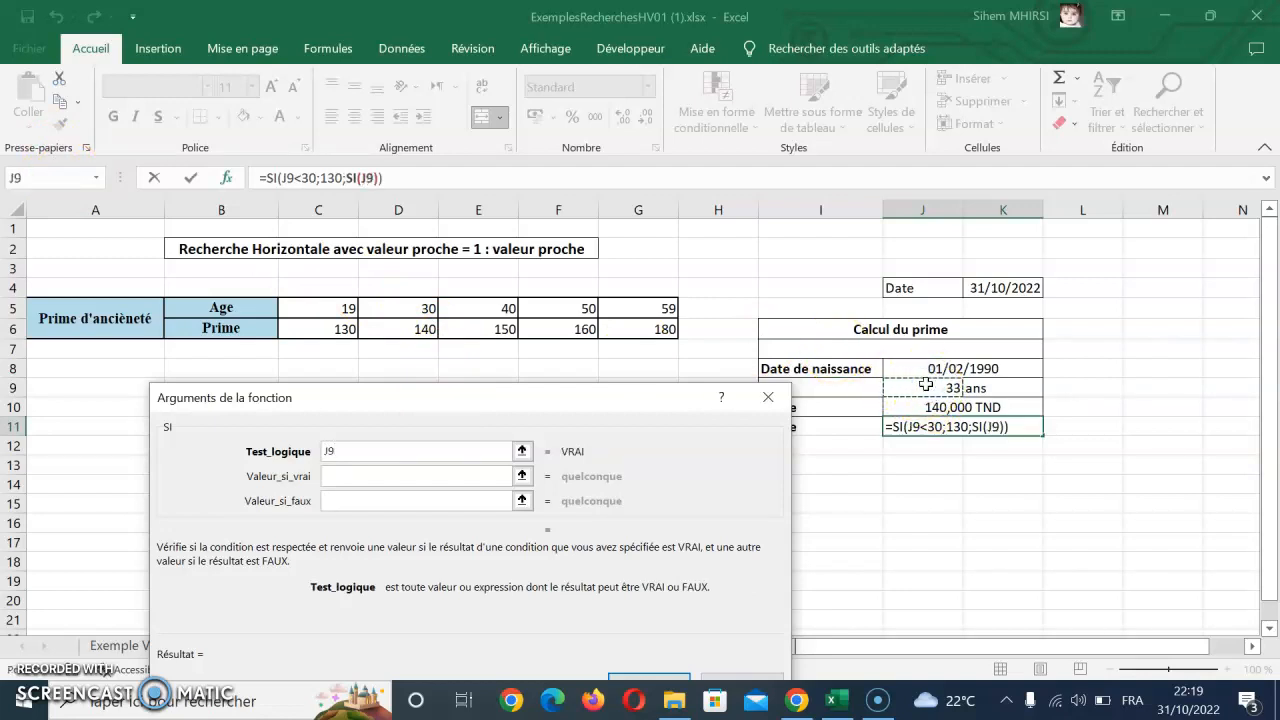
text(<)
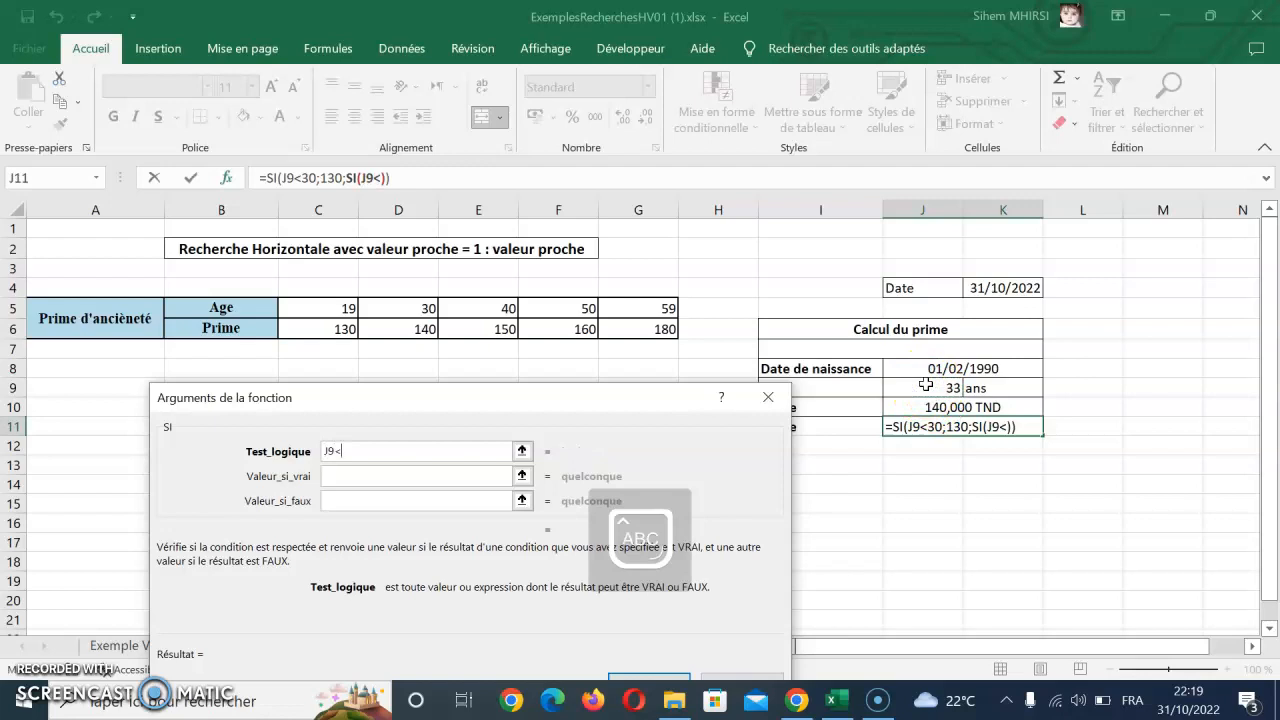
text(40)
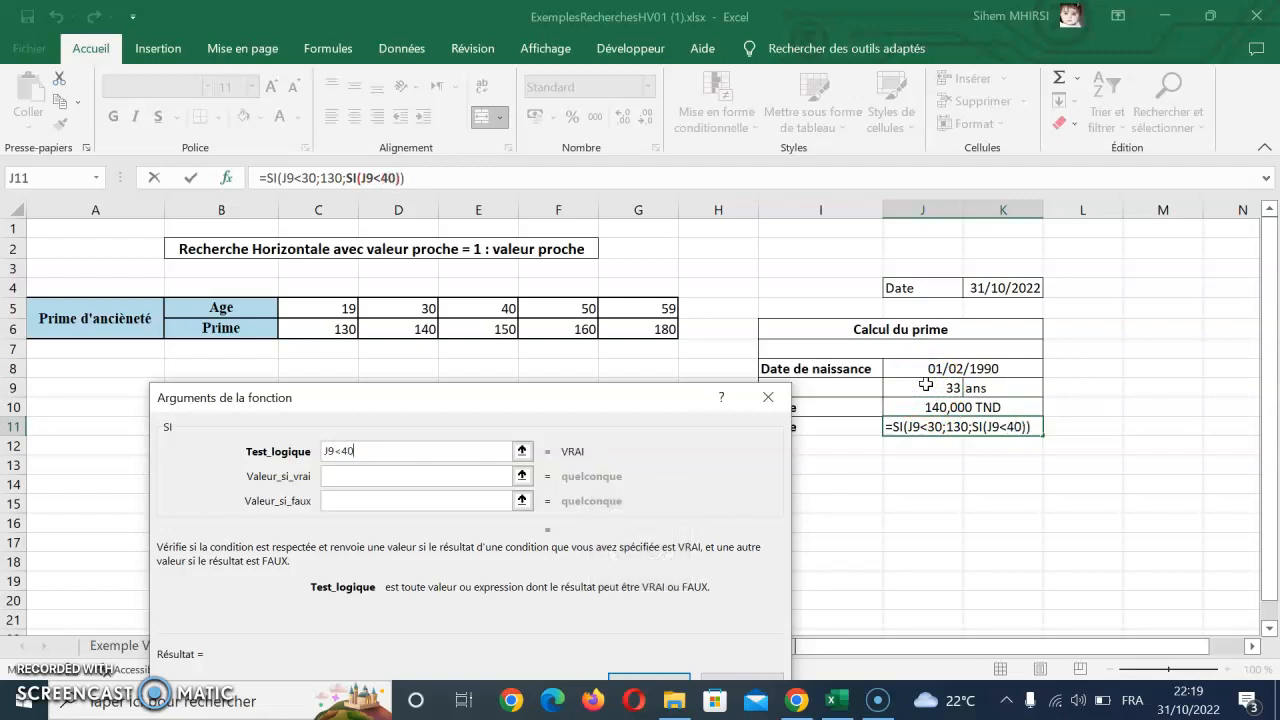
key(Tab)
text(1)
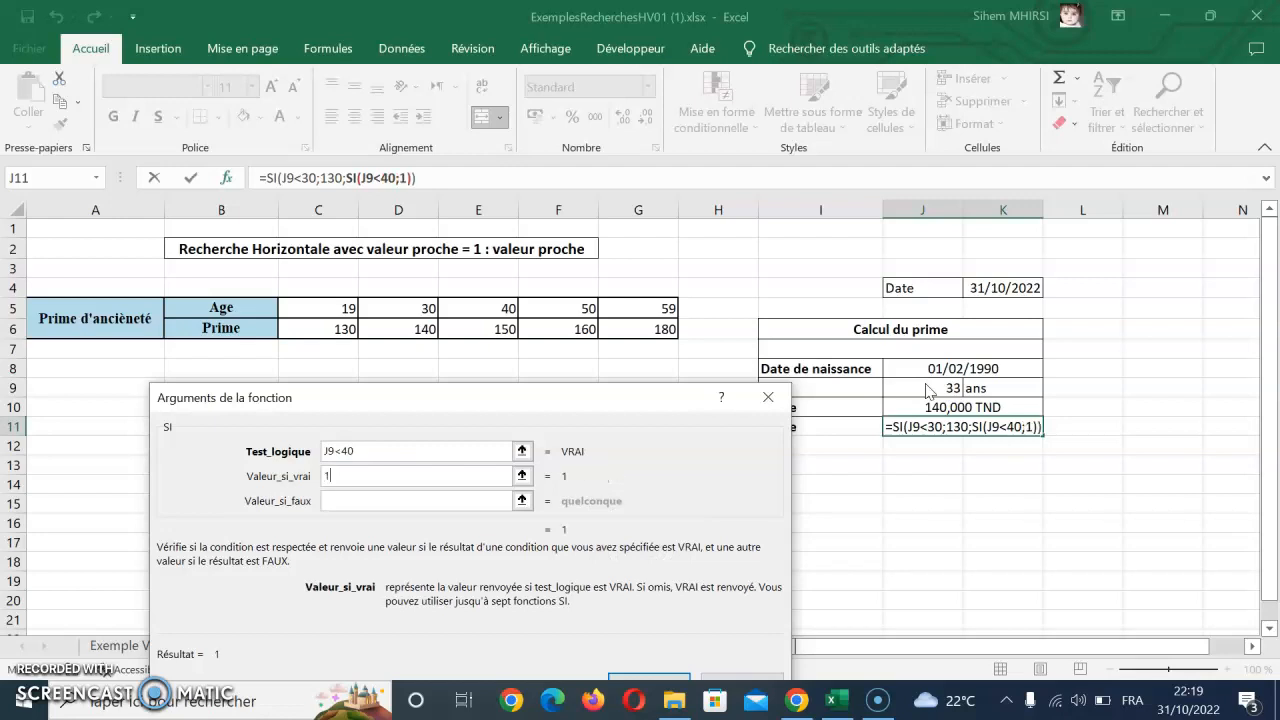
text(40)
key(Tab)
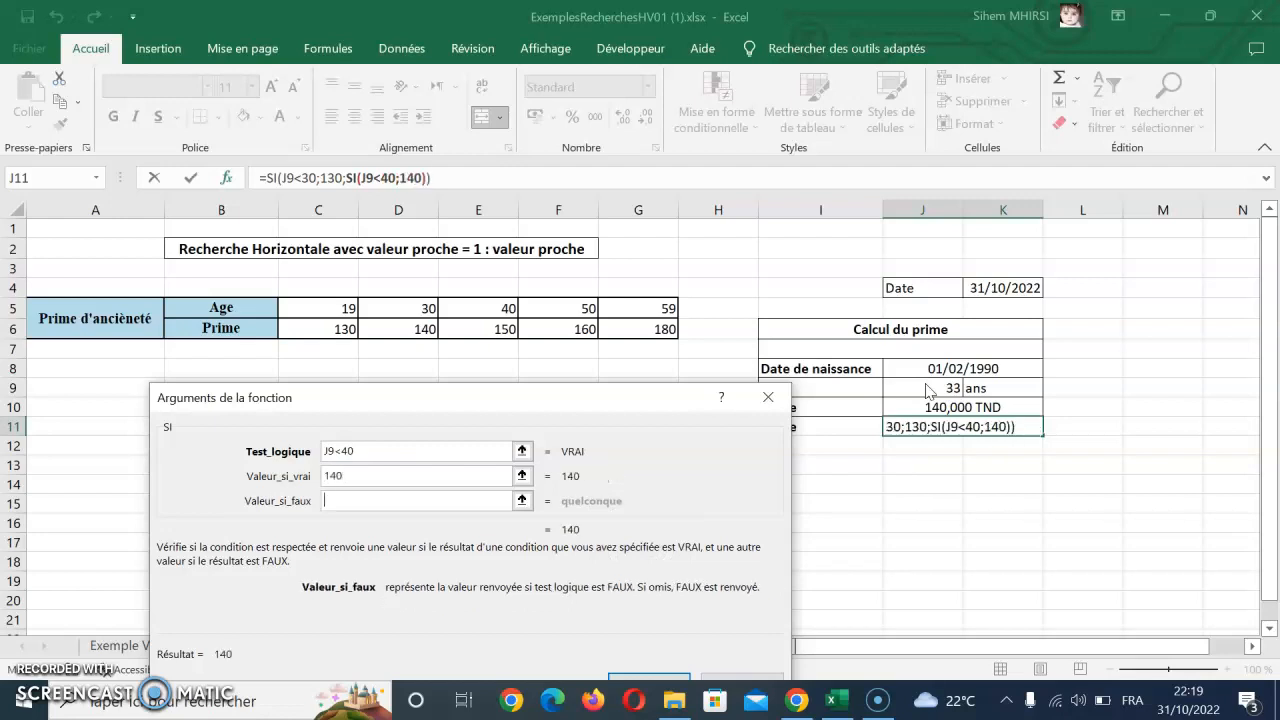
- Nest a third SI as the second one's value if false, with logical test J9<50 and value if true 150
click(57, 180)
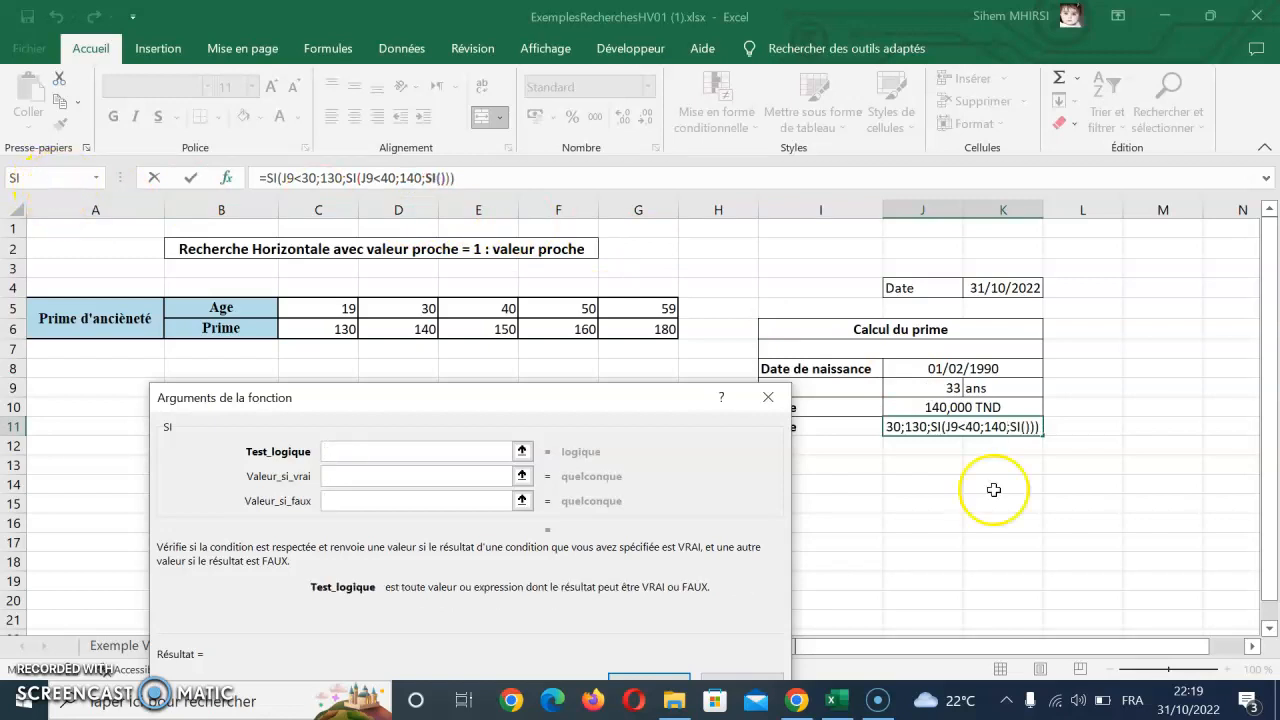
click(915, 389)
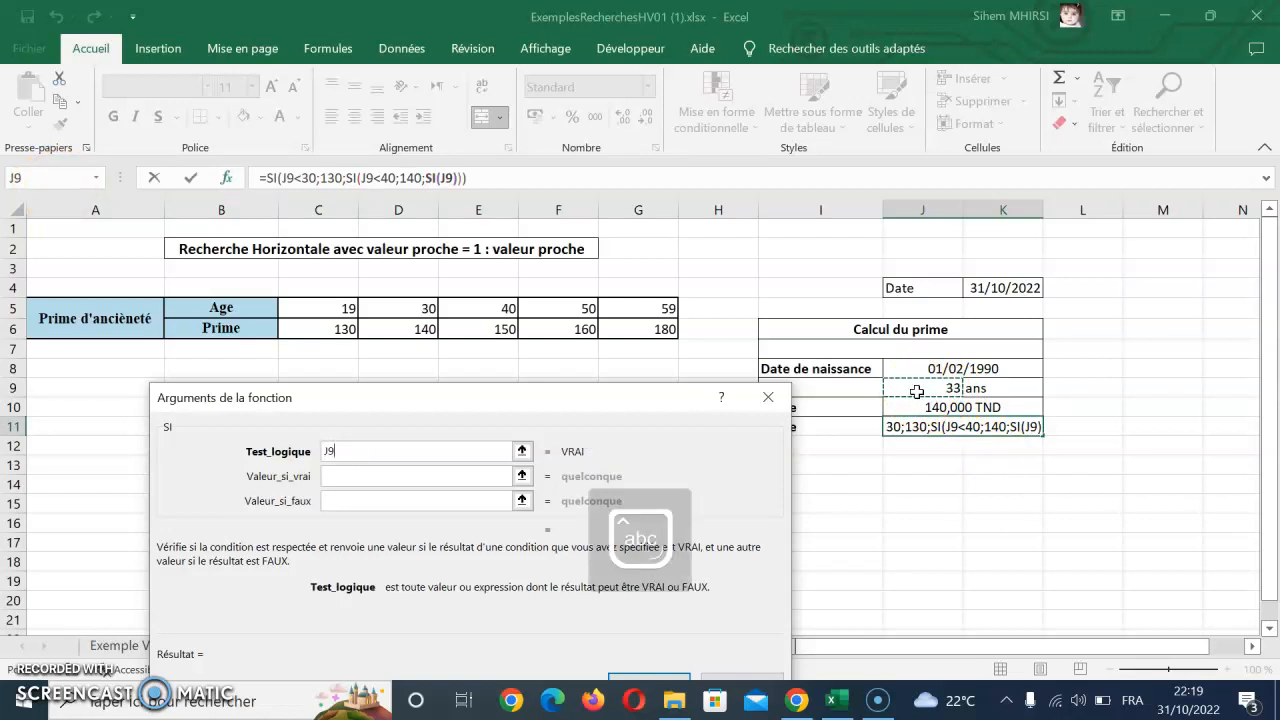
text(<)
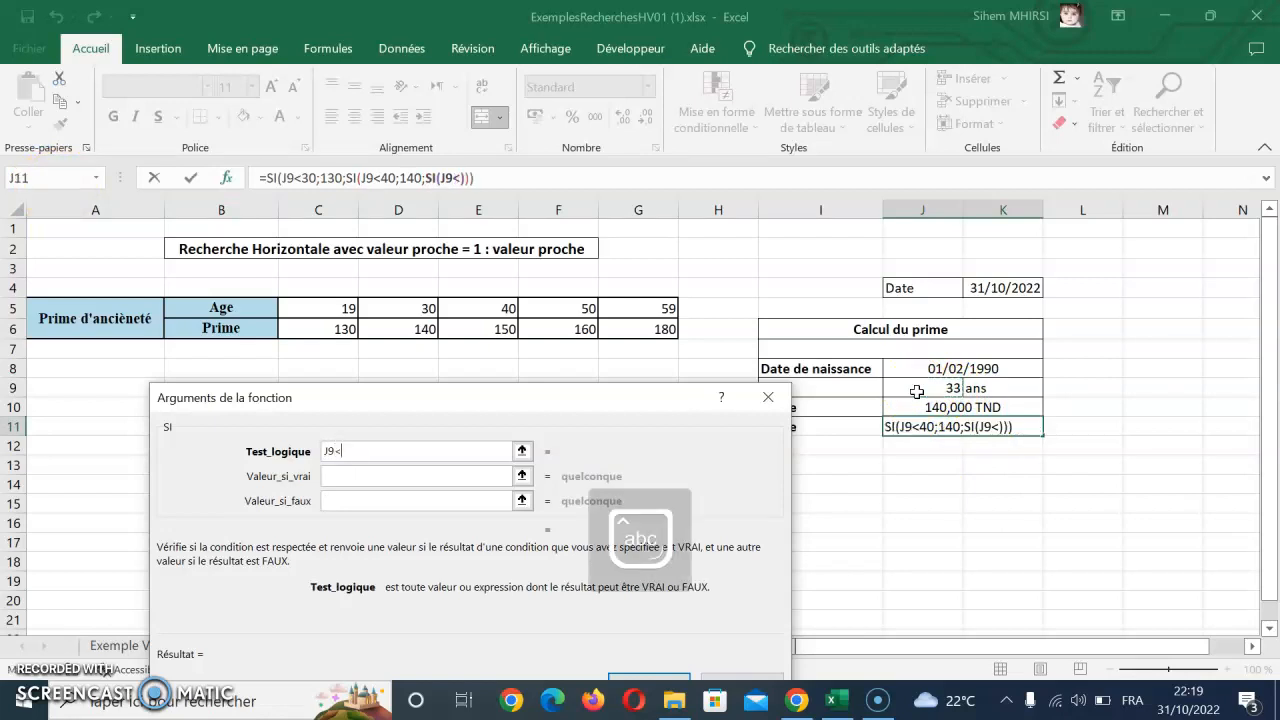
key(Caps_Lock)
text(50)
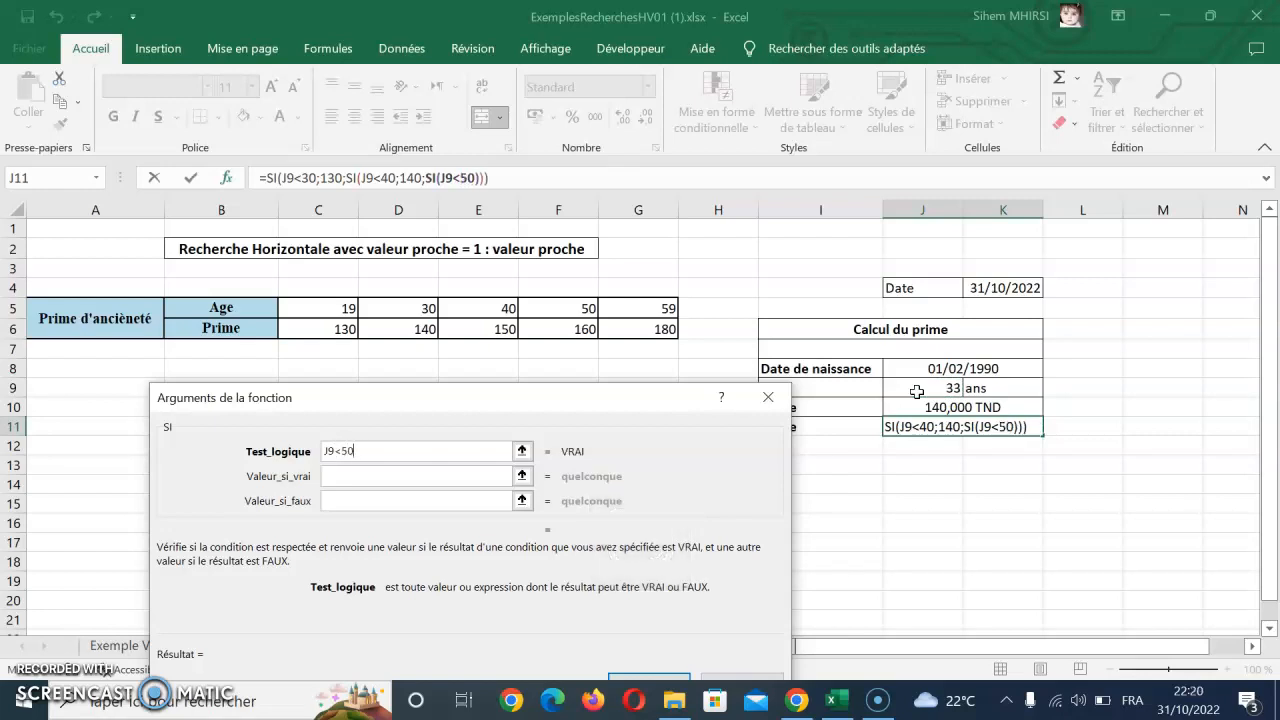
key(Tab)
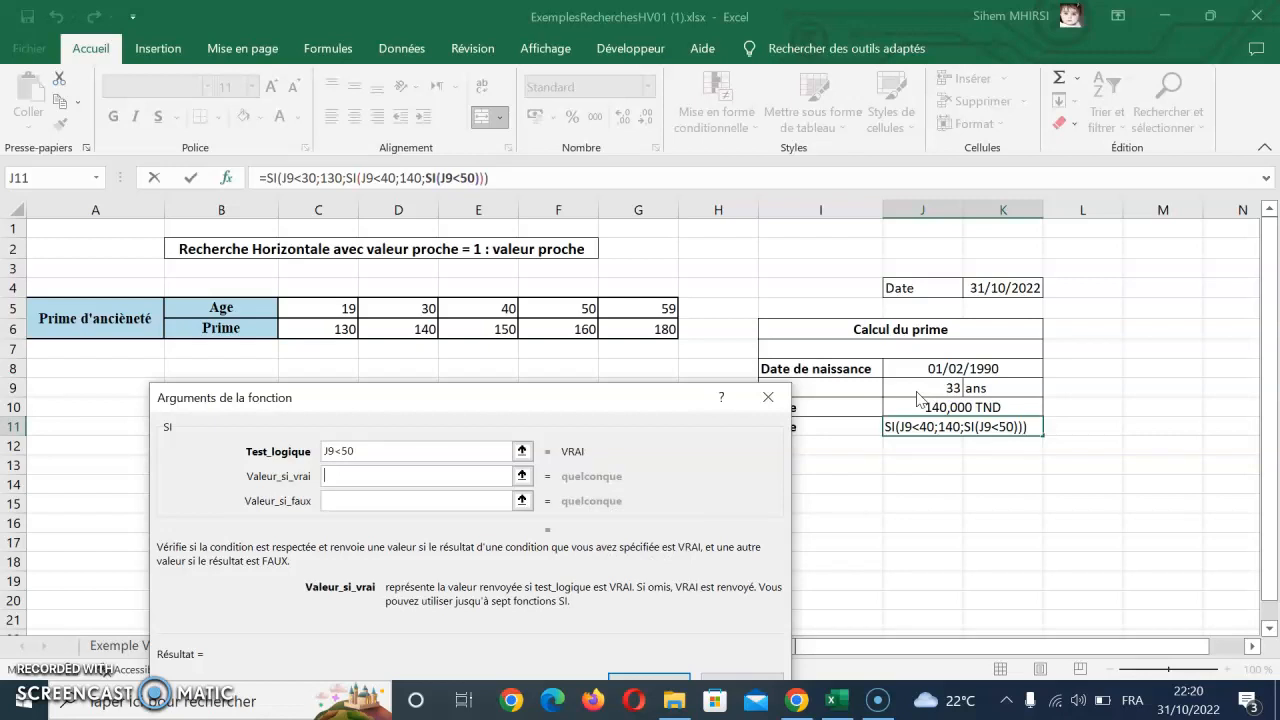
text(15)
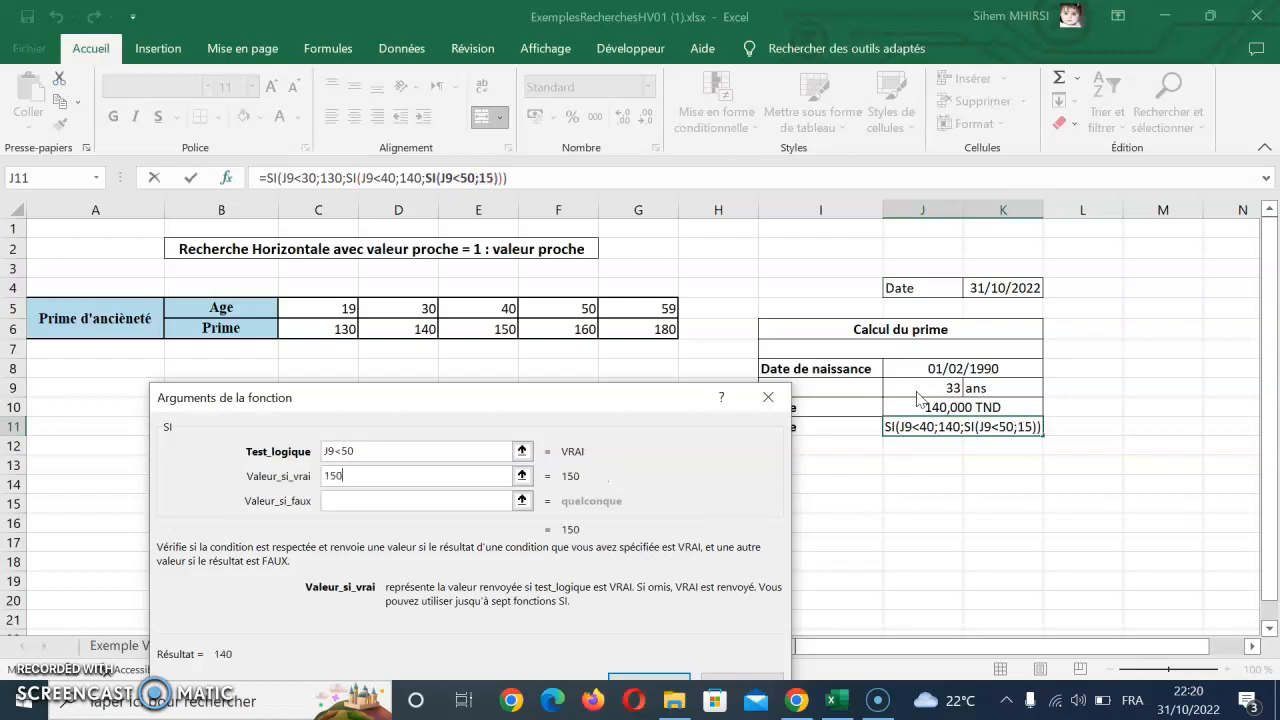
text(0)
key(Tab)
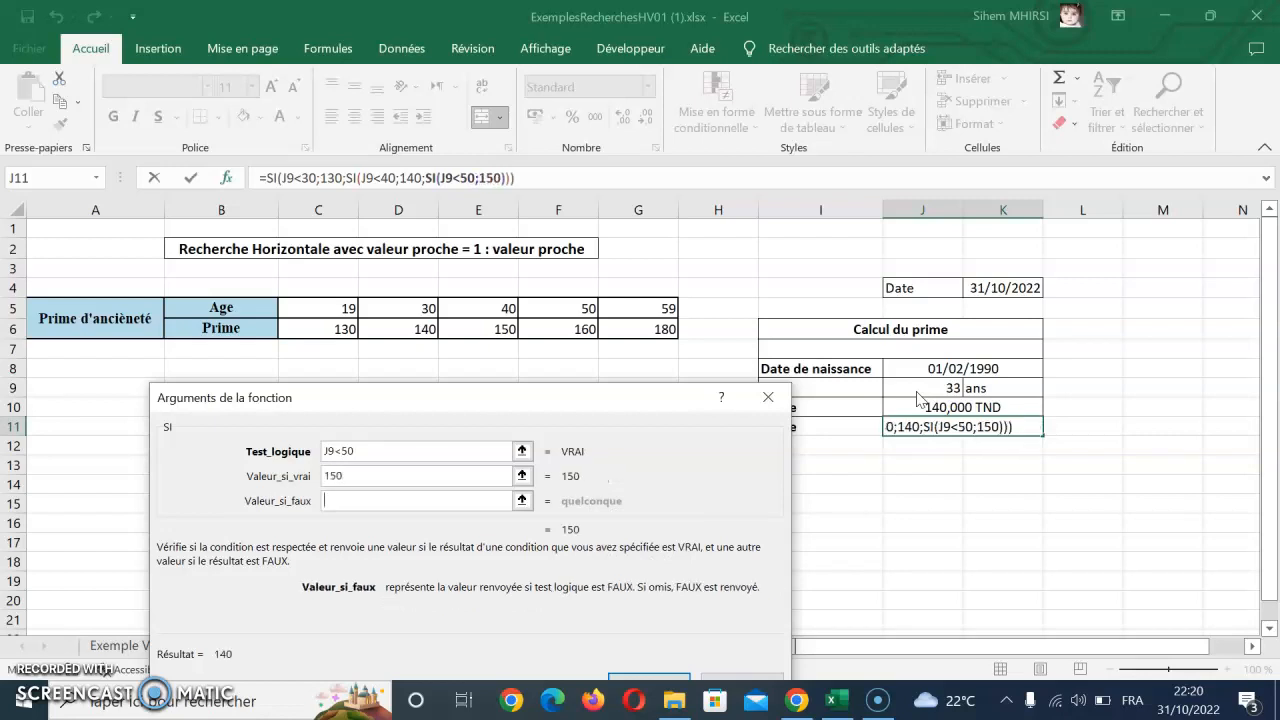
- Nest a fourth SI as the third one's value if false, testing J9<59 and returning 160 if true or 180 if false
click(70, 181)
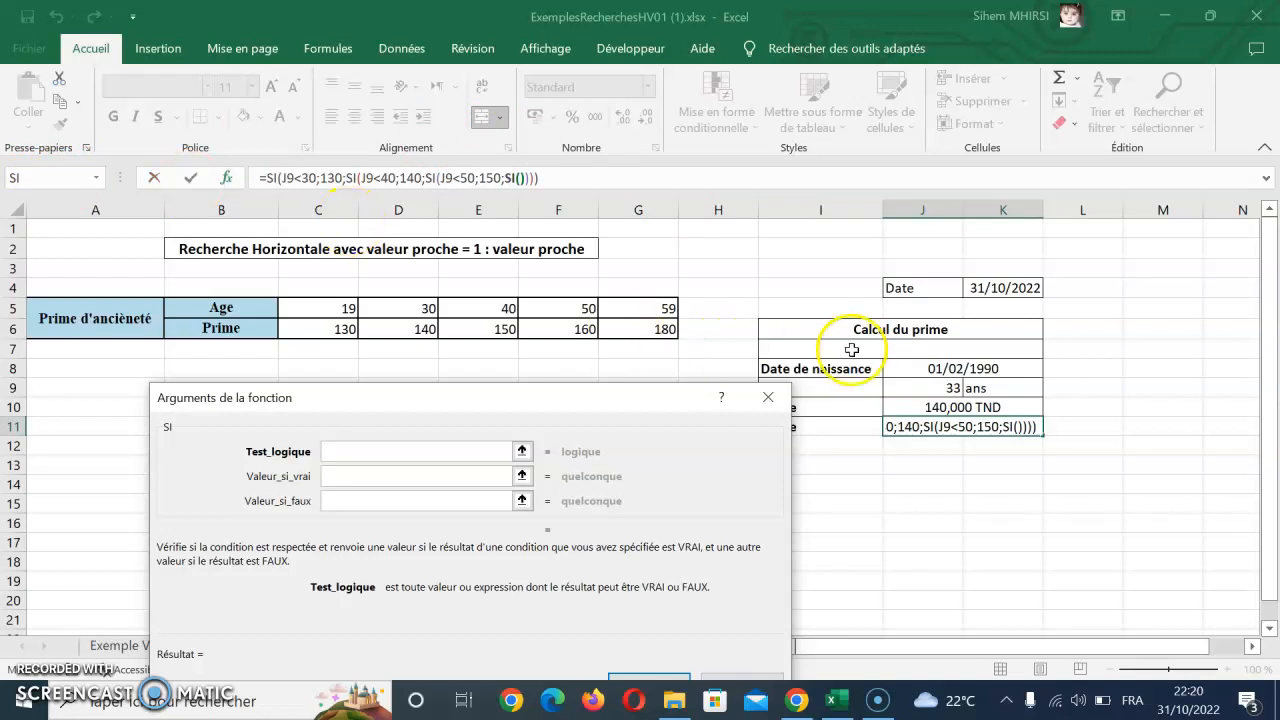
click(933, 388)
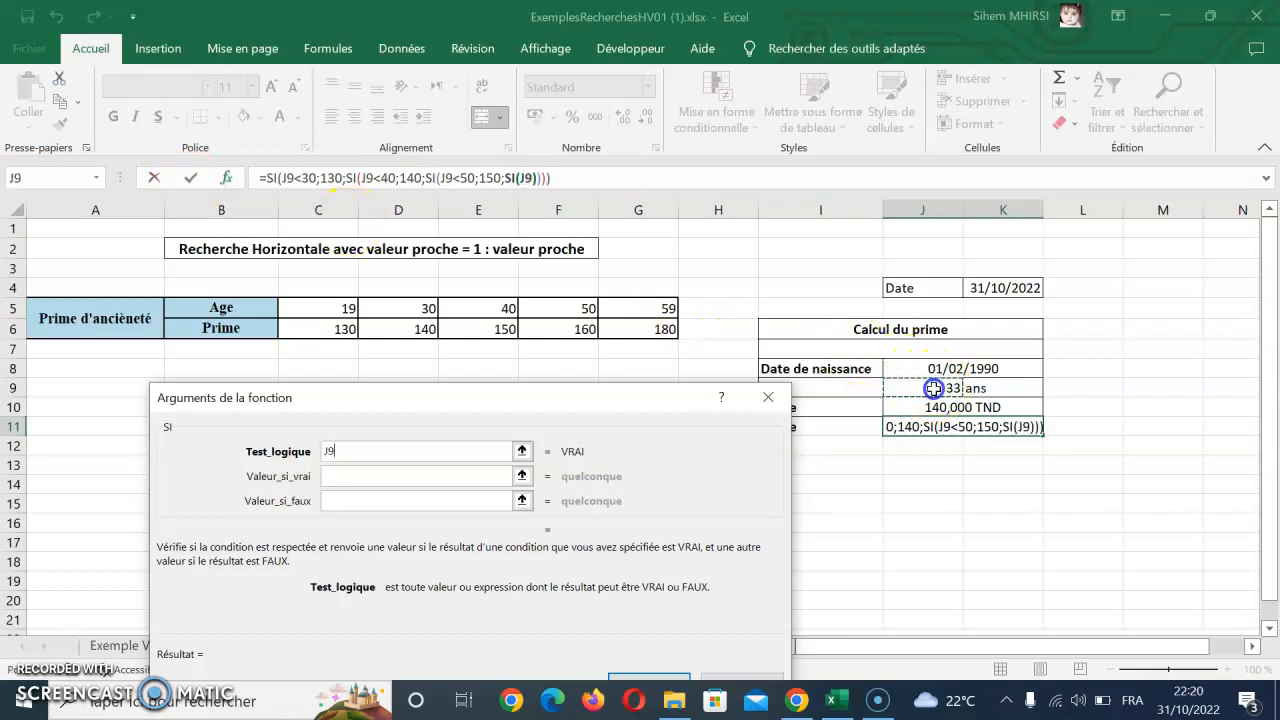
text(<)
key(shift)
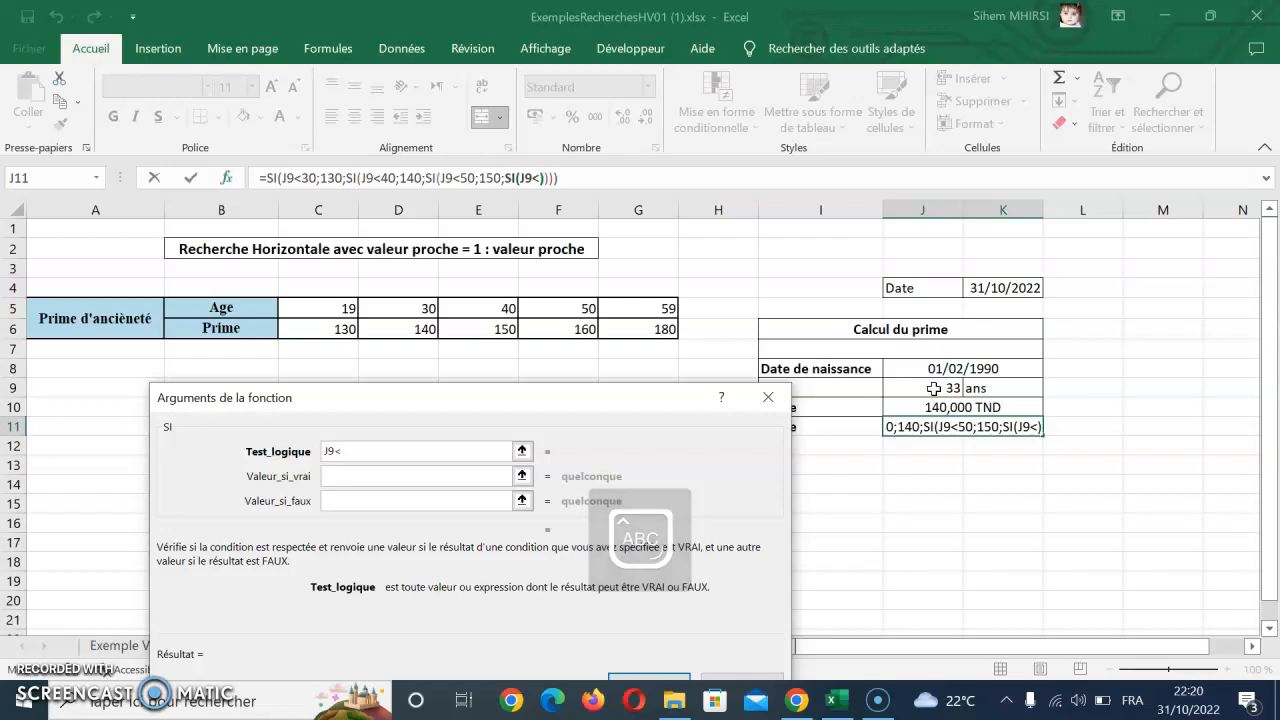
text(59)
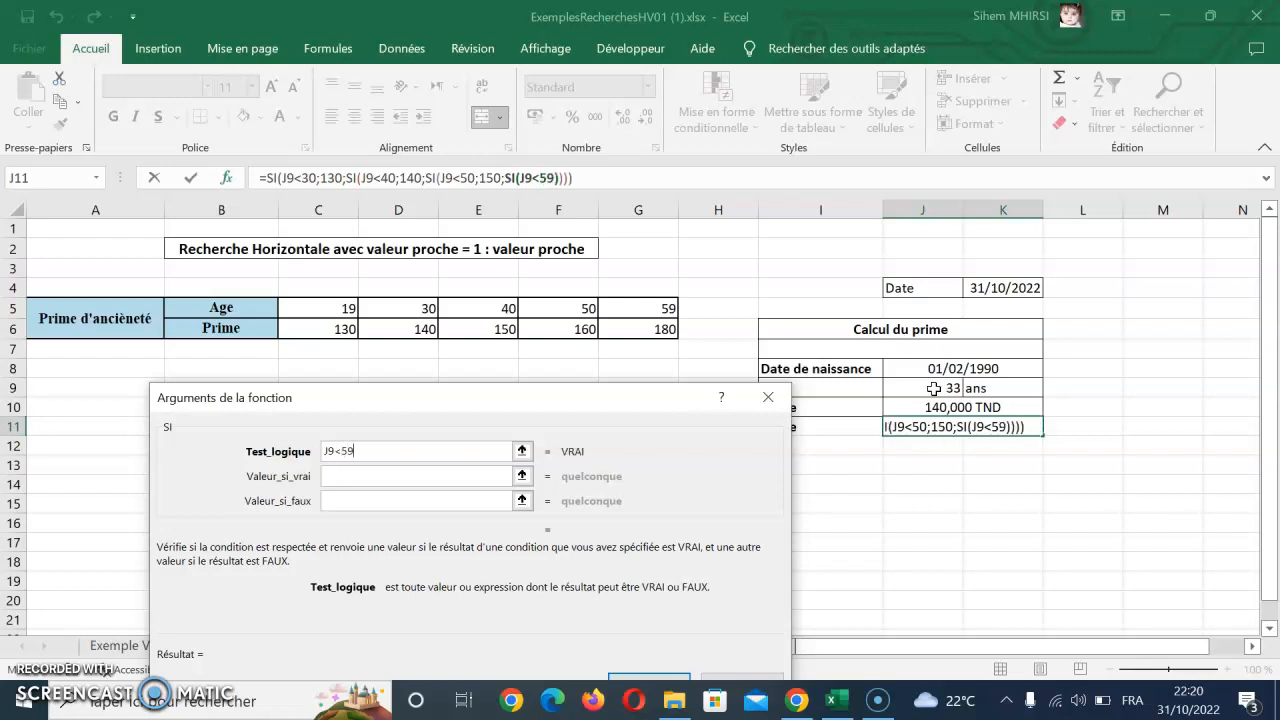
key(Tab)
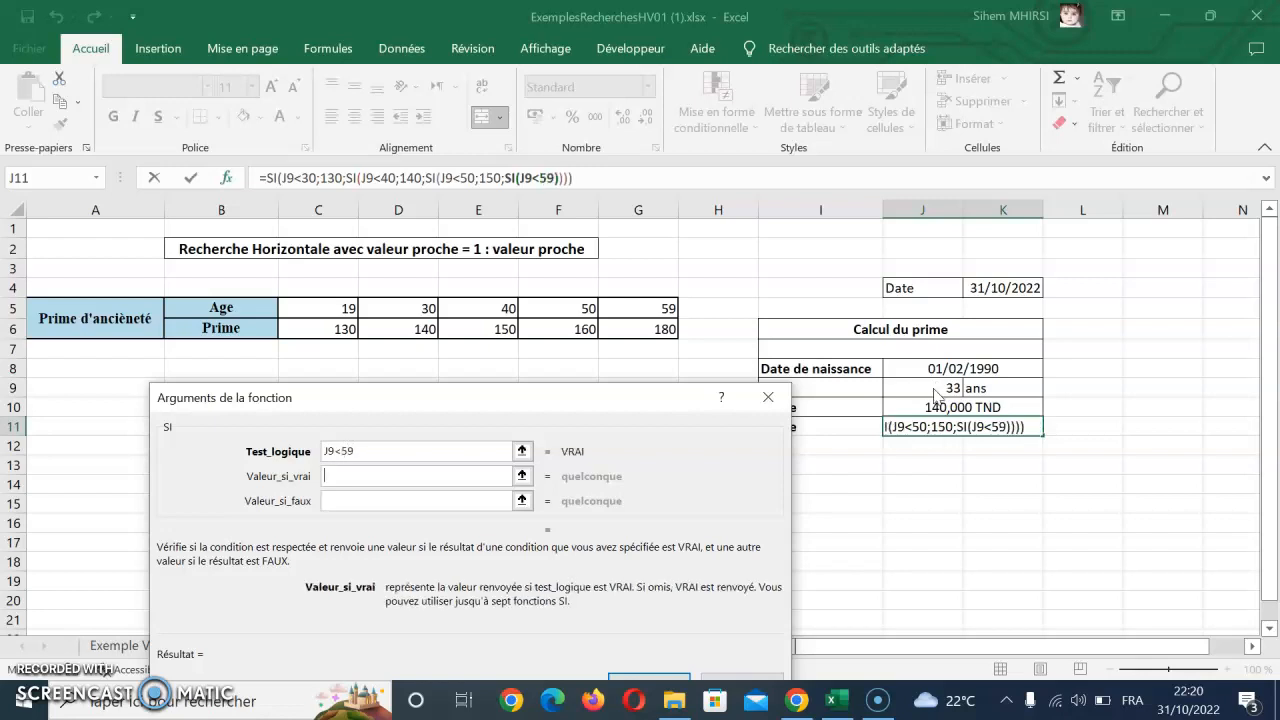
text(1)
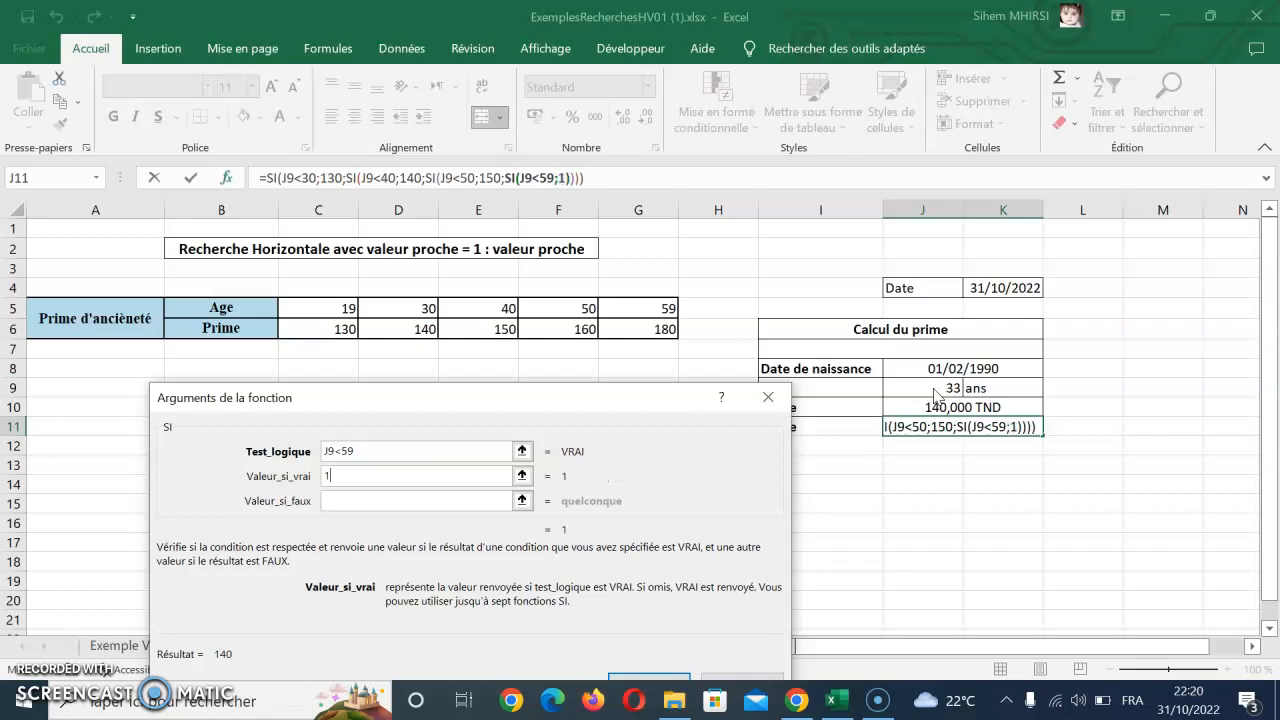
text(60)
key(Tab)
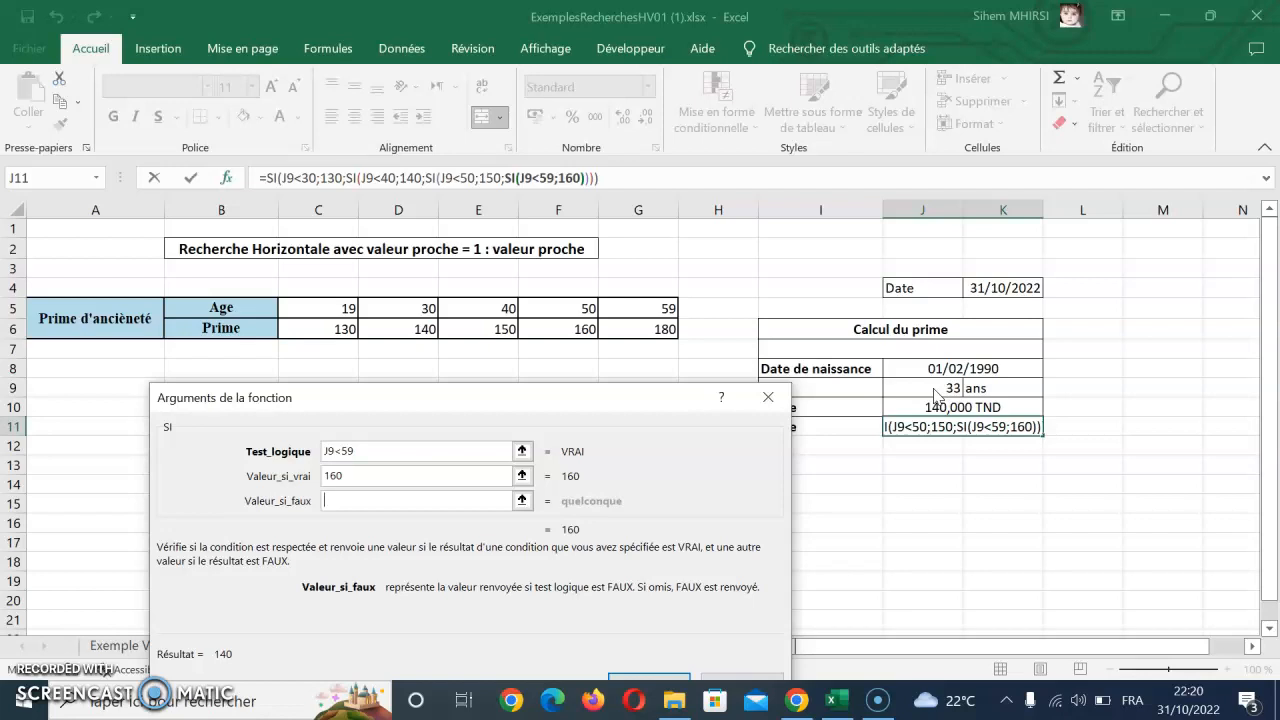
text(180)
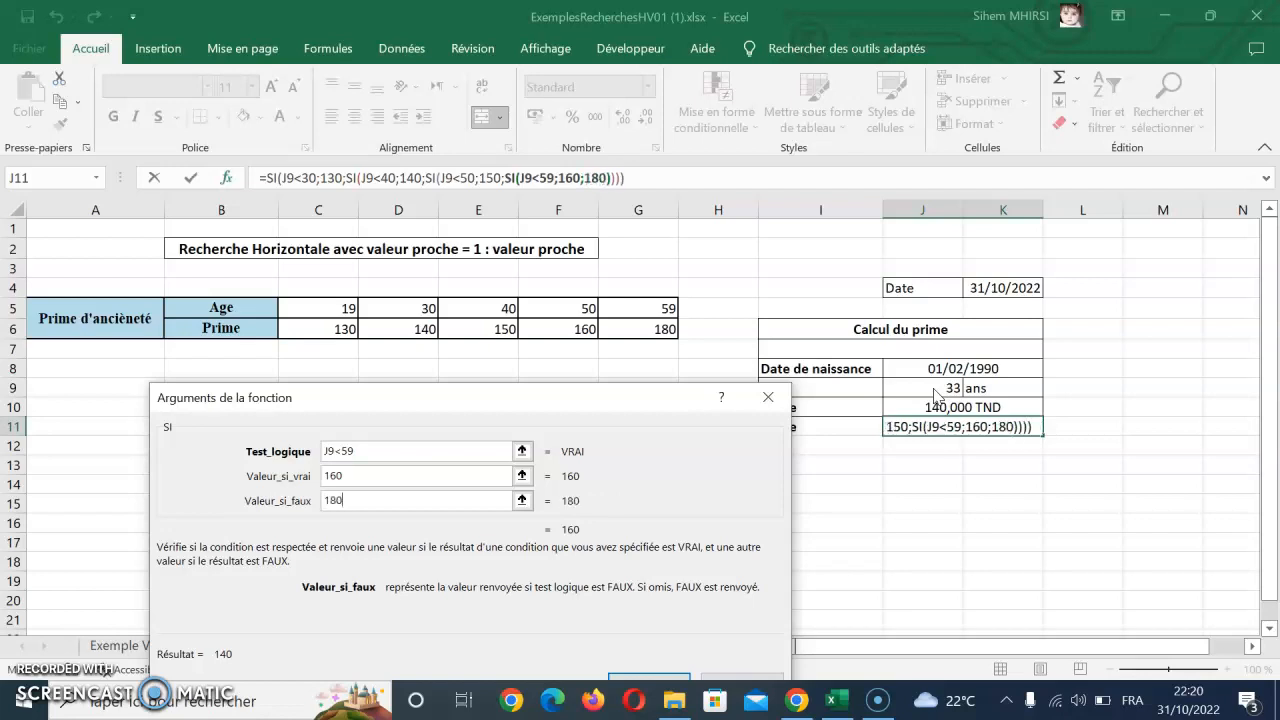
- Accept the nested SI formula in J11 and leave the cell without further edits
drag(590, 400, 635, 303)
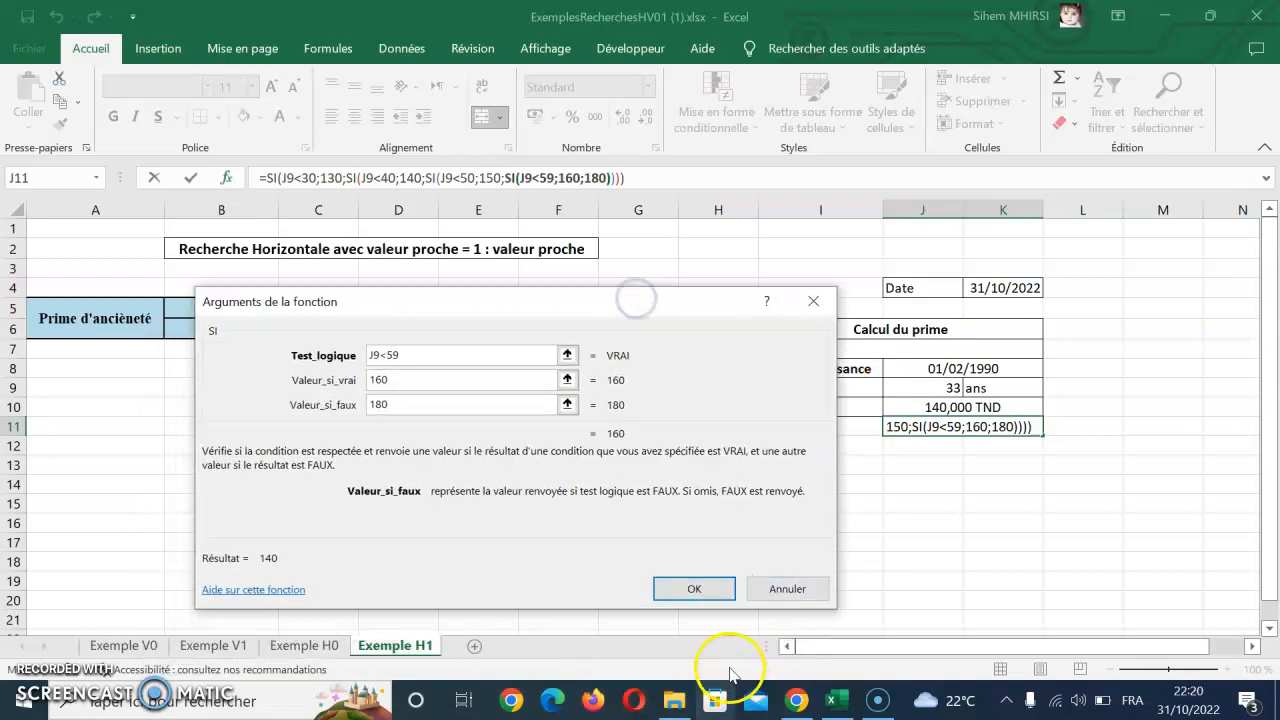
click(700, 591)
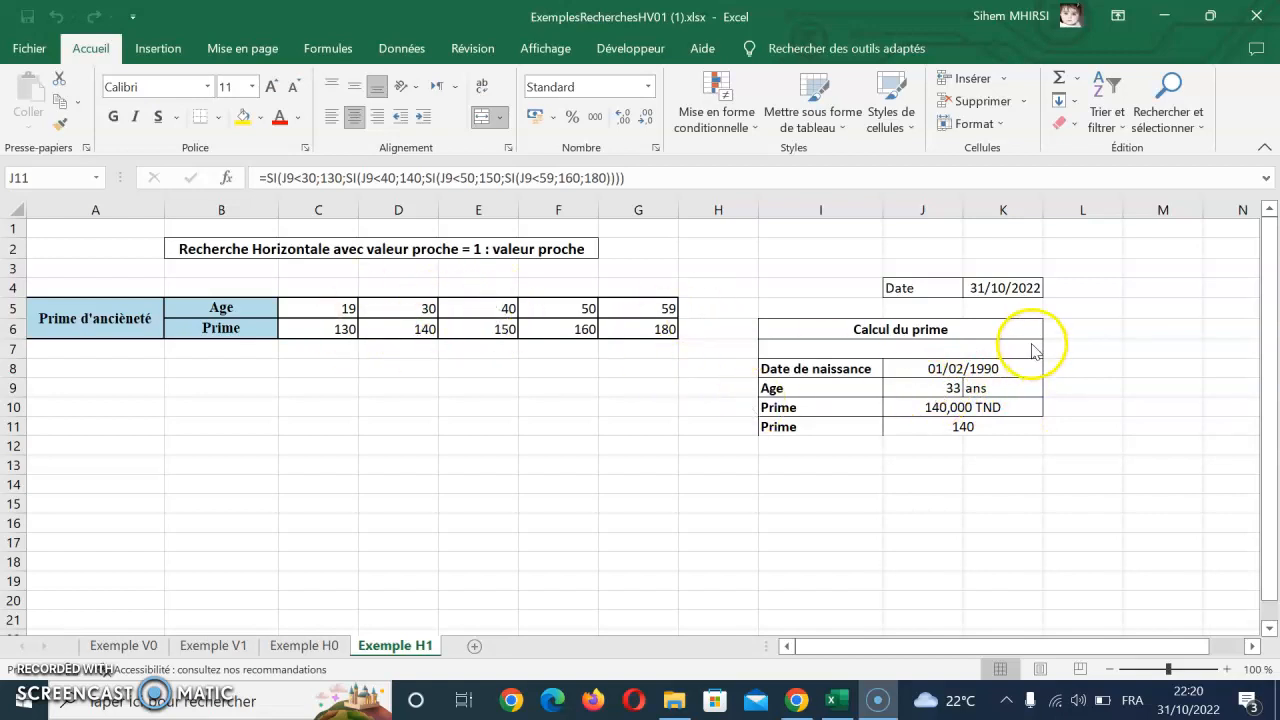
key(F2)
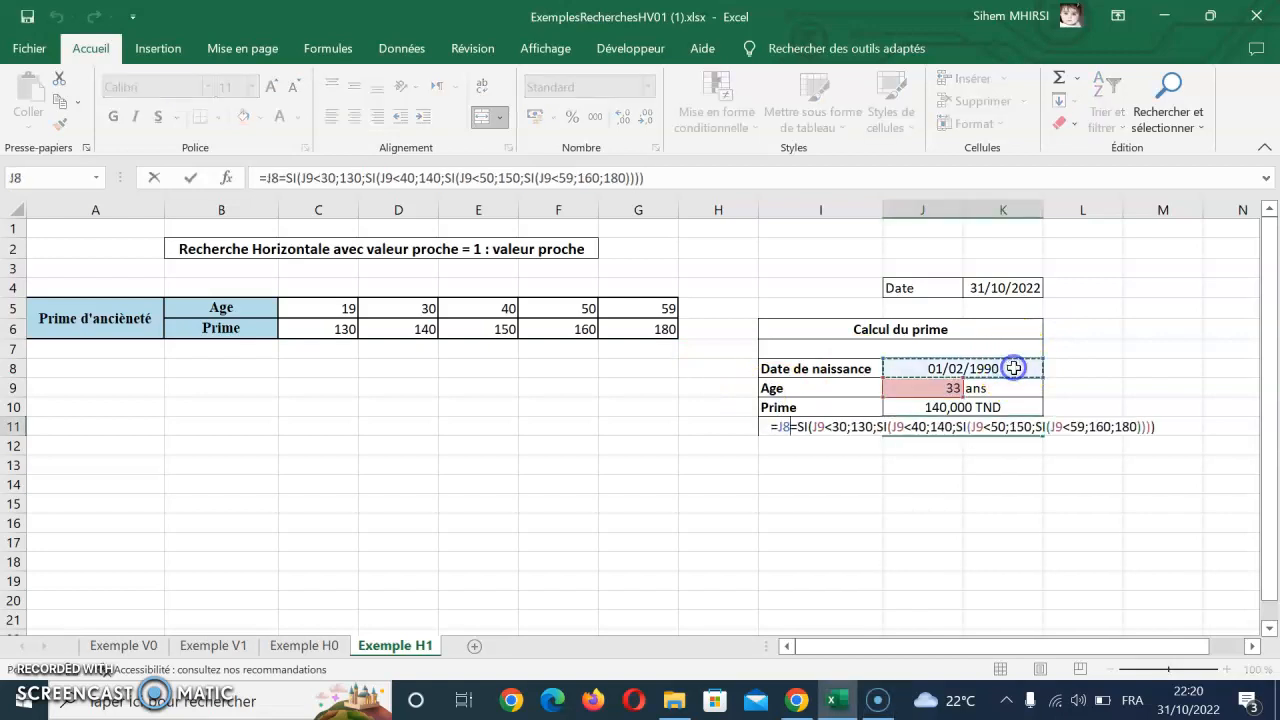
key(Escape)
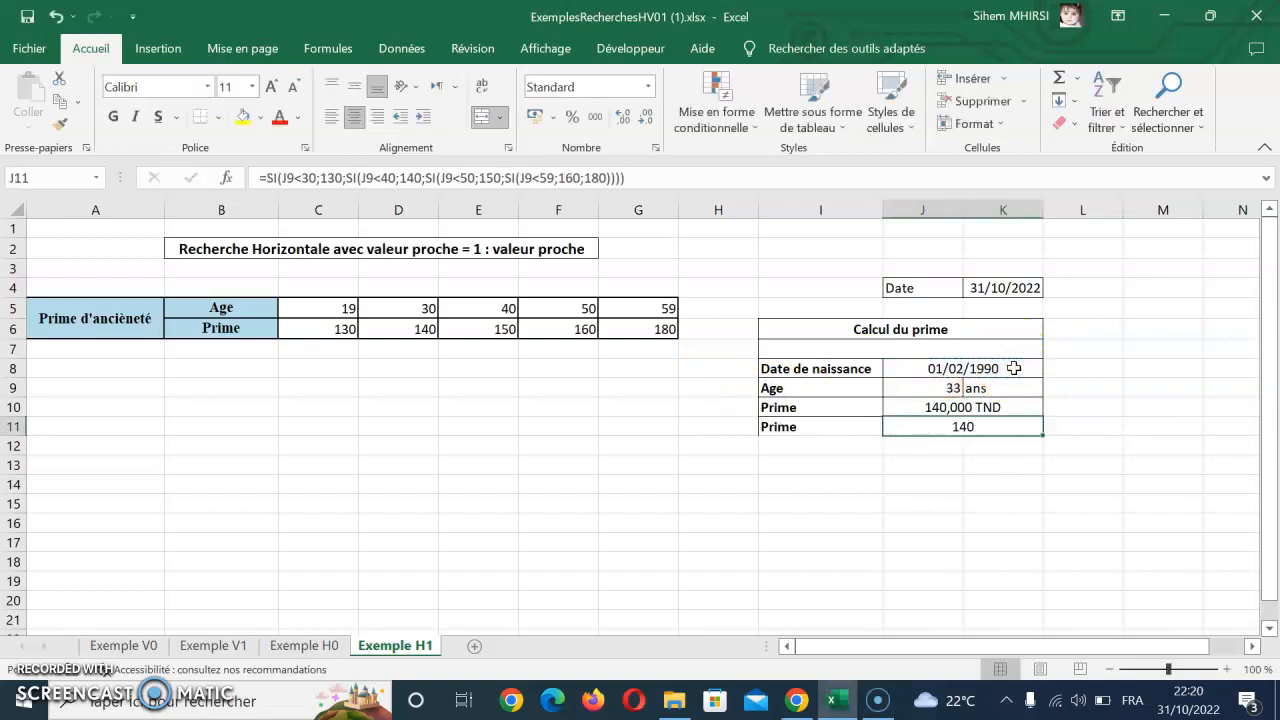
- Change the year of the date of birth in J8 so both bonus formulas are tested for an age above 59
double_click(1013, 368)
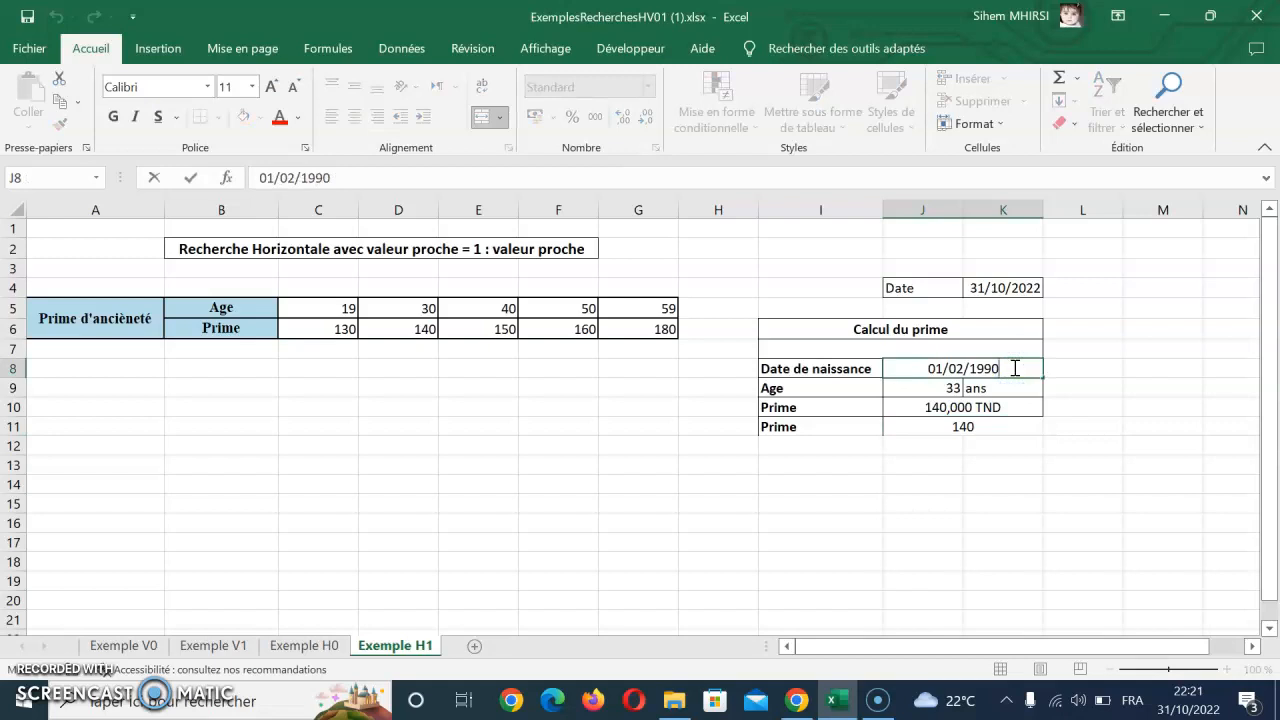
key(BackSpace)
key(BackSpace)
text(60)
key(Return)
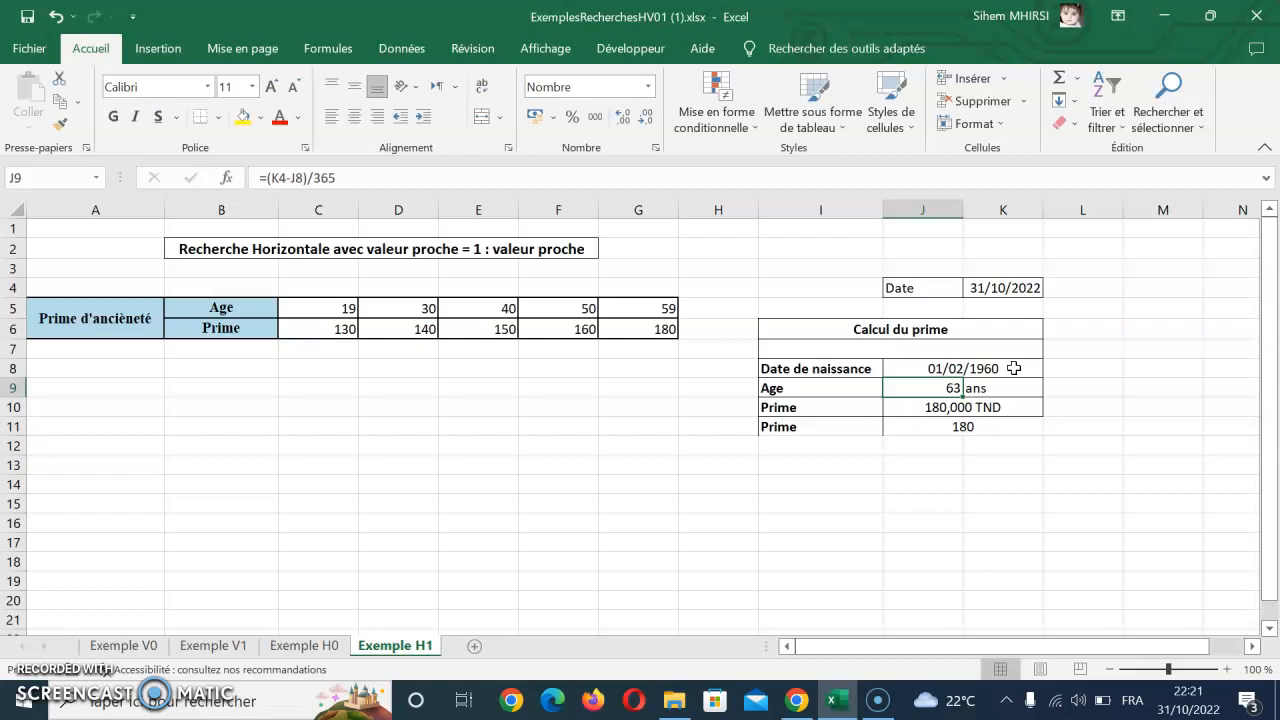
mouse_move(880, 706)
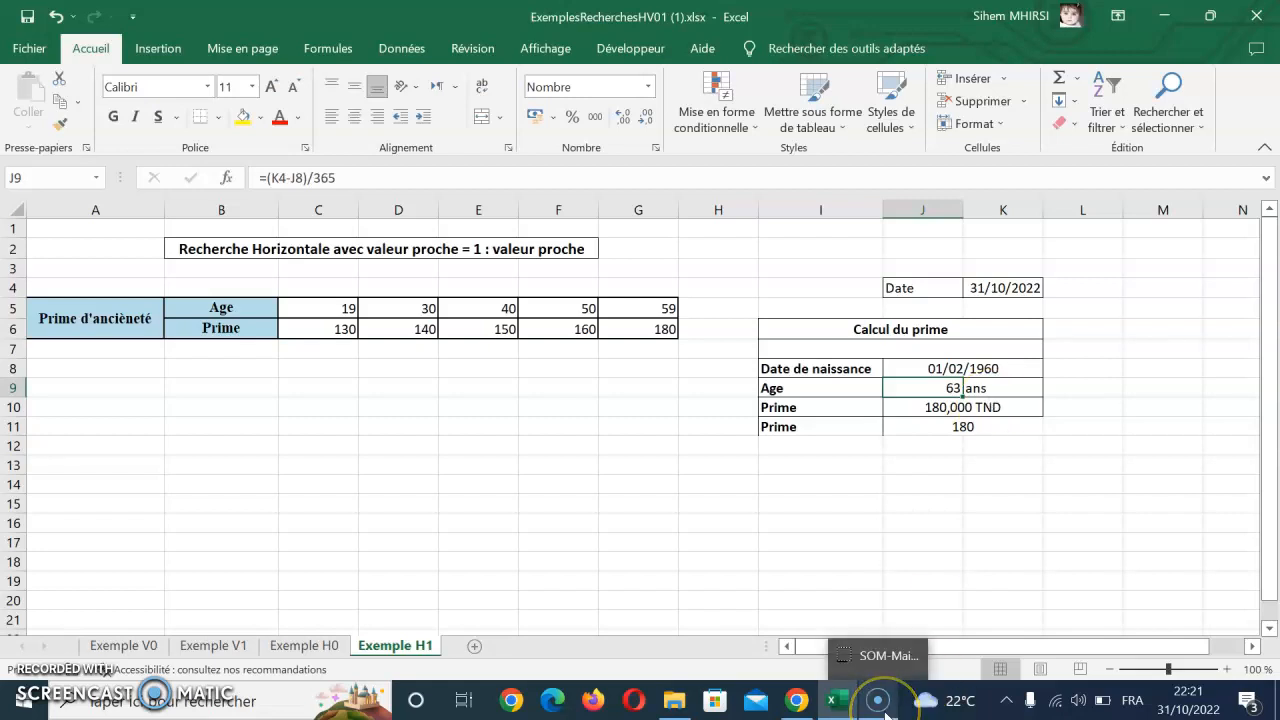